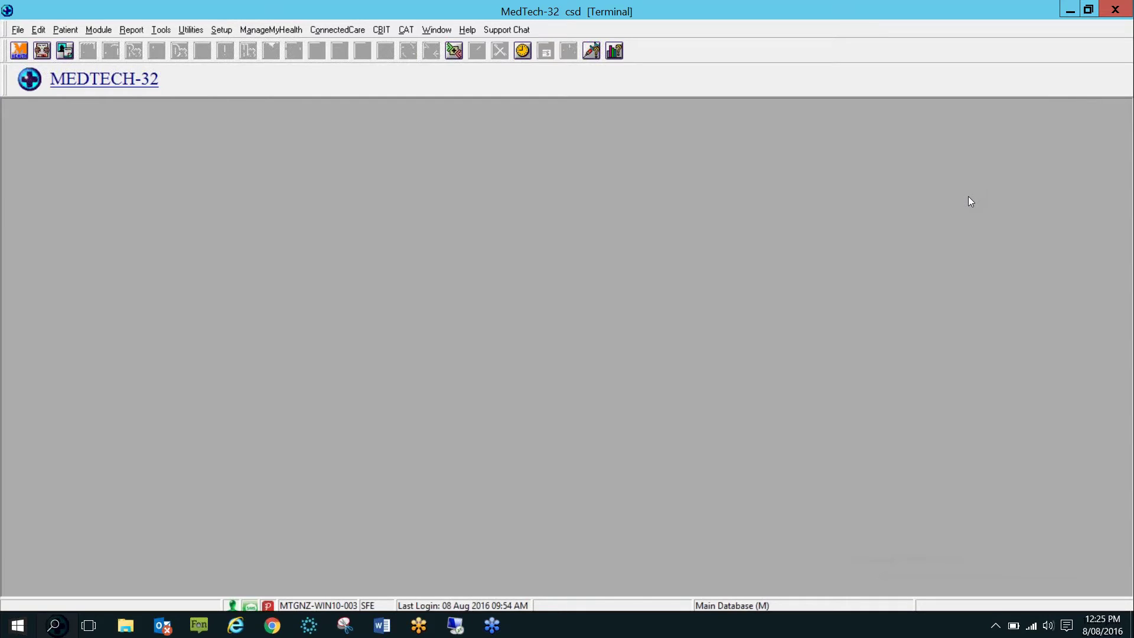
Enter a patient's first name at the main window and open the Patient menu.
{"action": "key", "text": "space"}
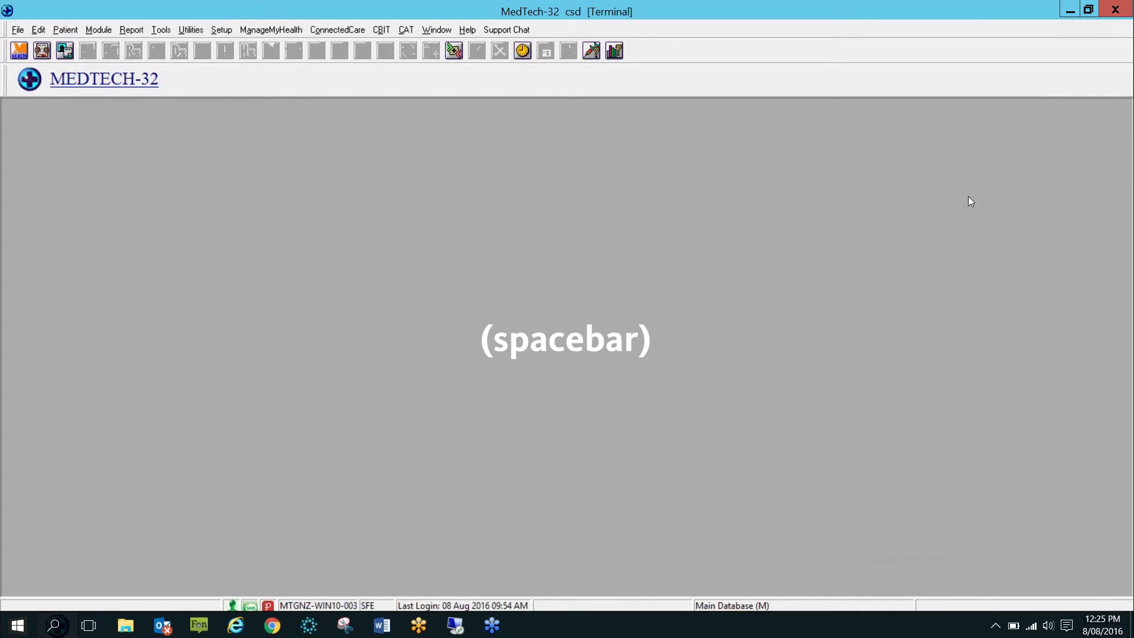
{"action": "type", "text": "John"}
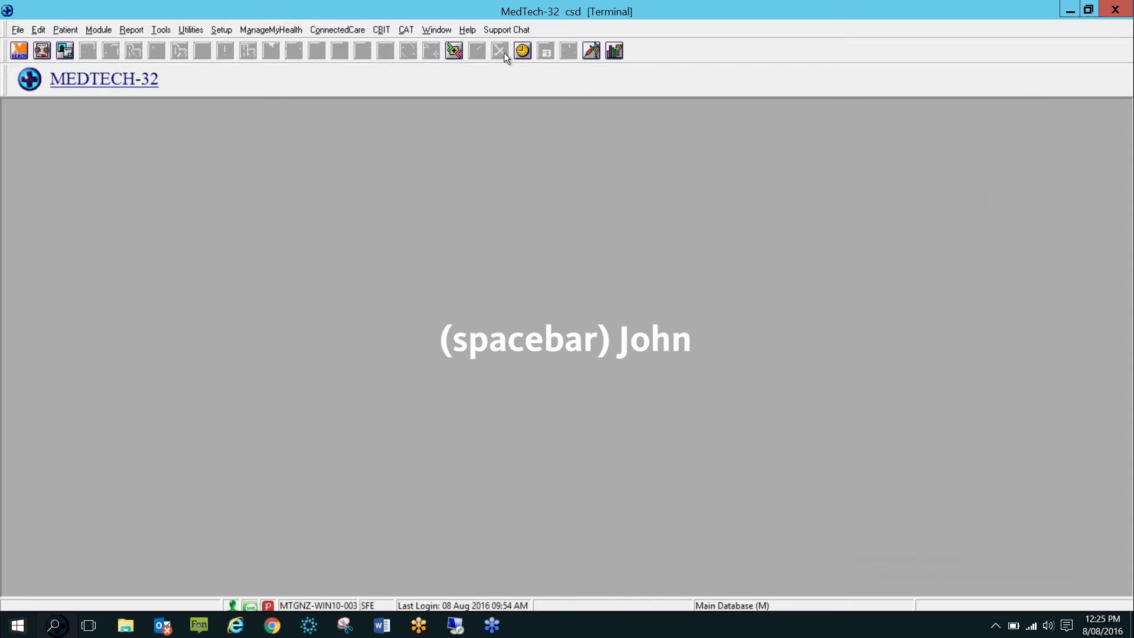
{"action": "left_click", "coordinate": [59, 28]}
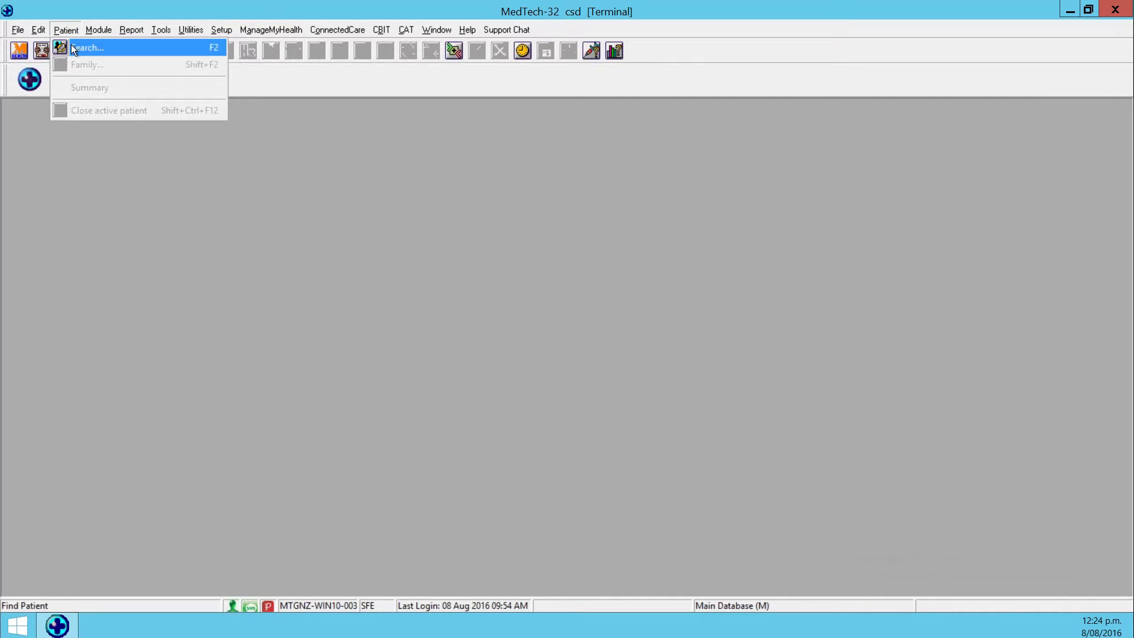
Quick-search patients by a first name and select the third matching result.
{"action": "left_click", "coordinate": [71, 44]}
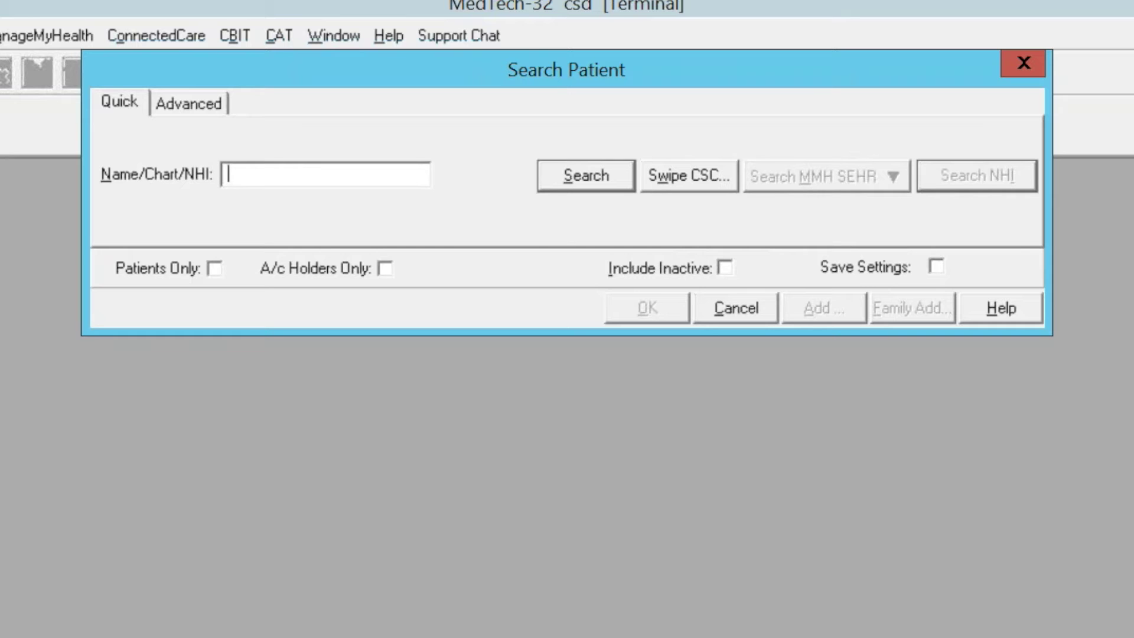
{"action": "type", "text": "JANET"}
{"action": "key", "text": "Return"}
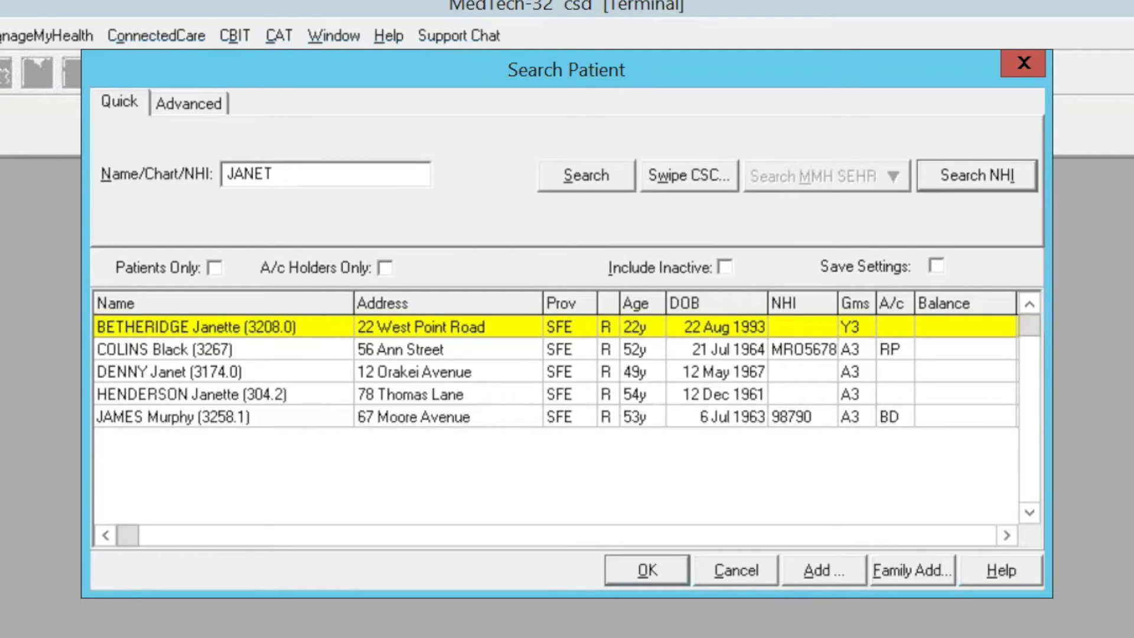
{"action": "left_click", "coordinate": [202, 373]}
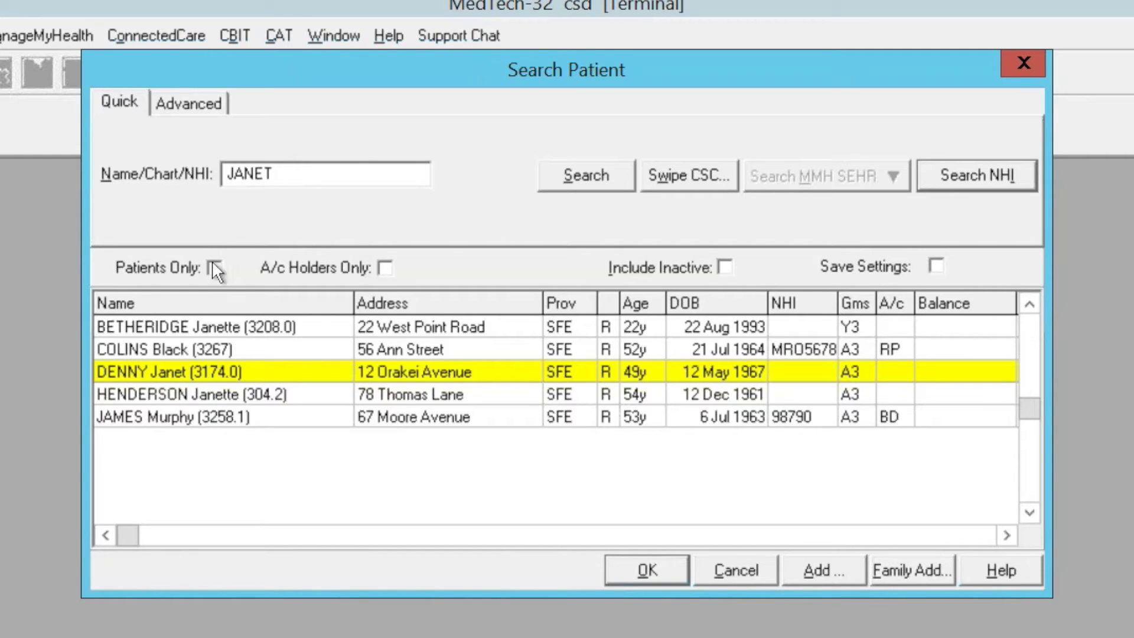
Replace the search term with the wildcard 'B*R' and select the seventh result.
{"action": "left_click_drag", "start_coordinate": [270, 175], "coordinate": [150, 177]}
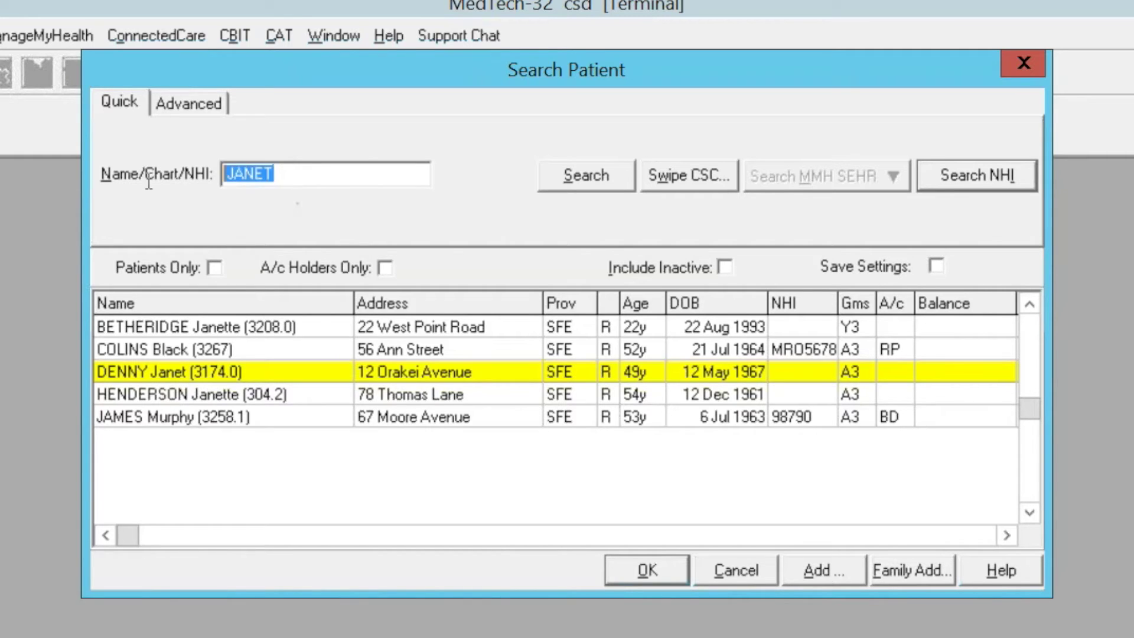
{"action": "type", "text": "B"}
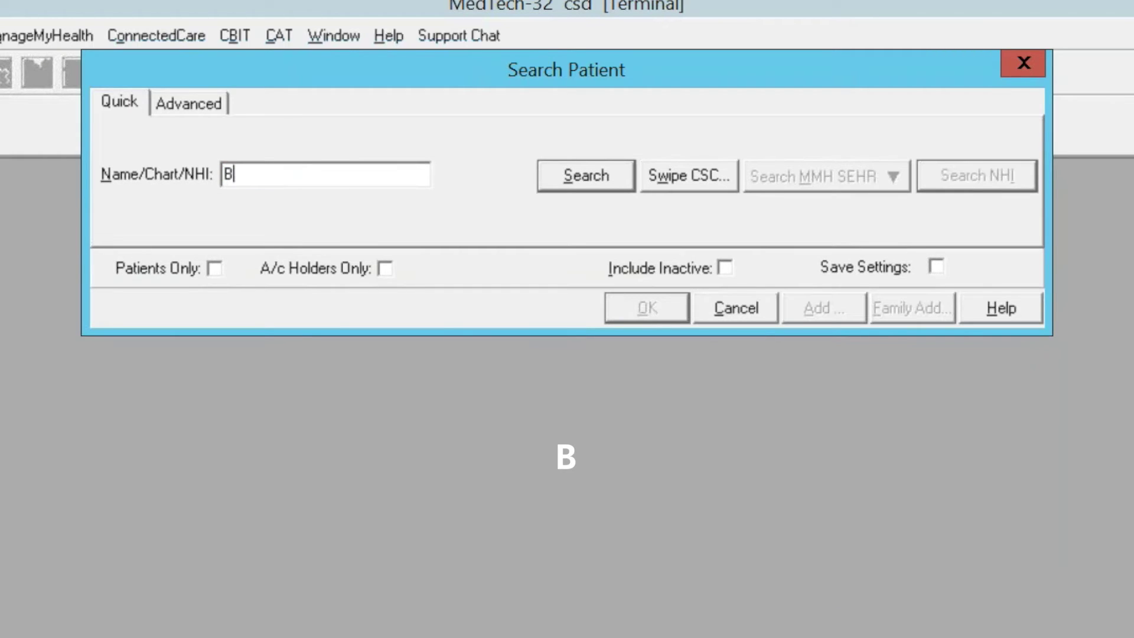
{"action": "type", "text": "*R"}
{"action": "key", "text": "Return"}
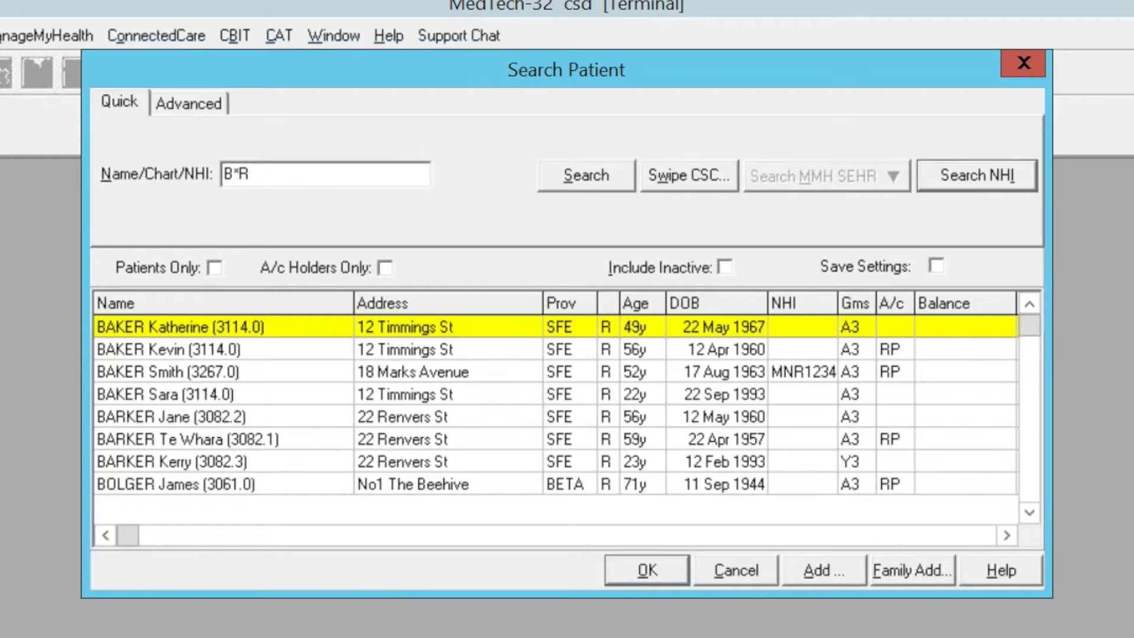
{"action": "left_click", "coordinate": [174, 461]}
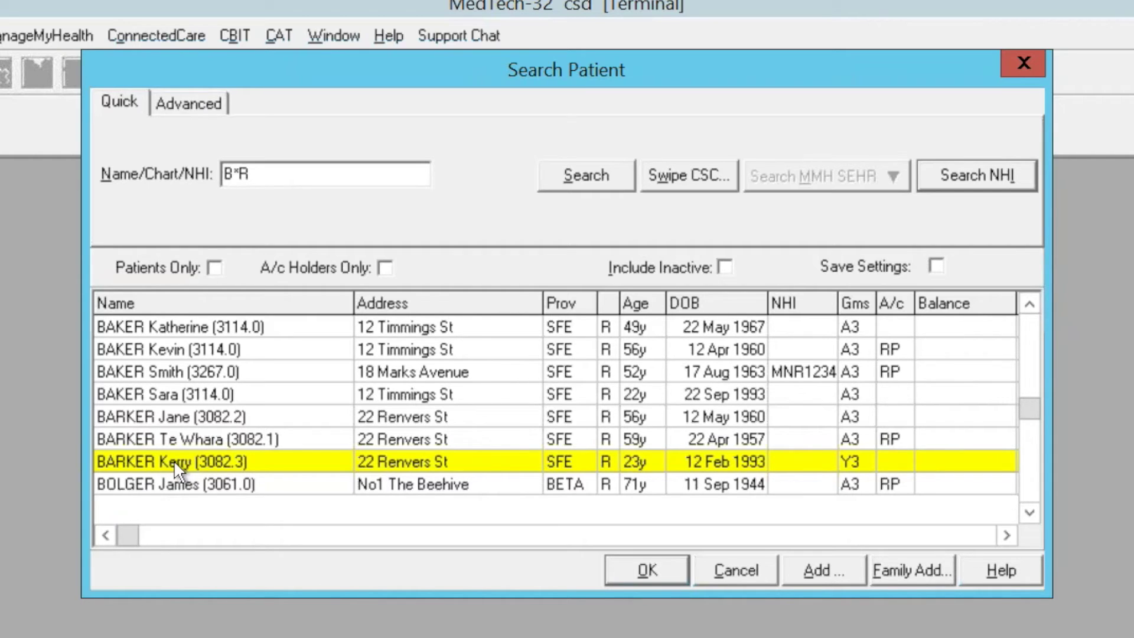
Search patients by a surname and open the first matching patient's record.
{"action": "double_click", "coordinate": [236, 174]}
{"action": "key", "text": "BackSpace"}
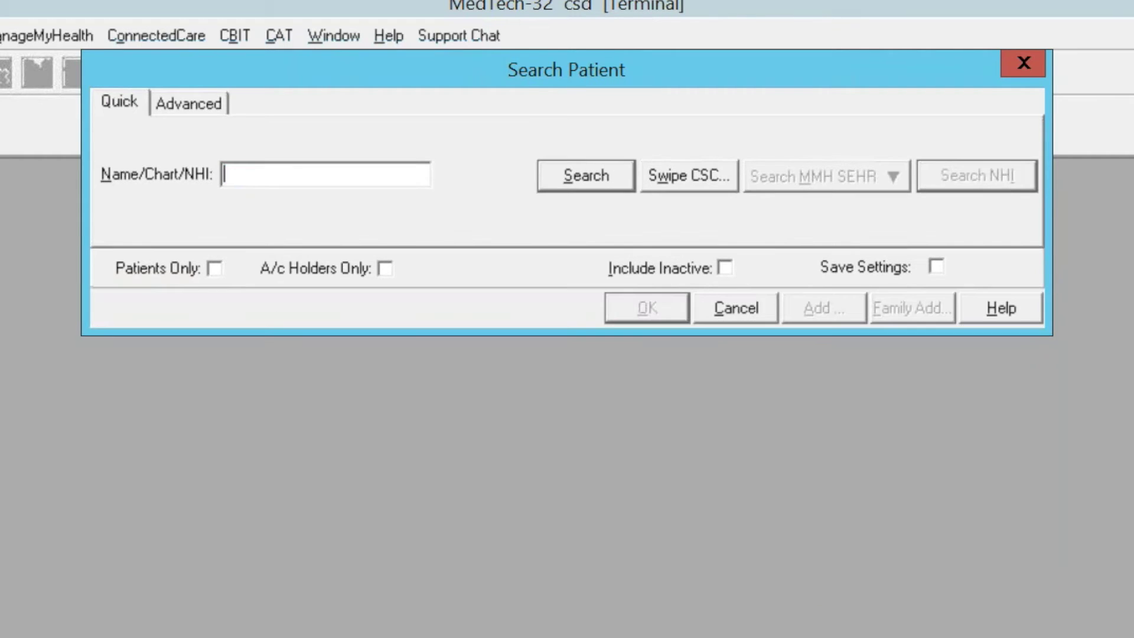
{"action": "type", "text": "ABBOTT"}
{"action": "key", "text": "Return"}
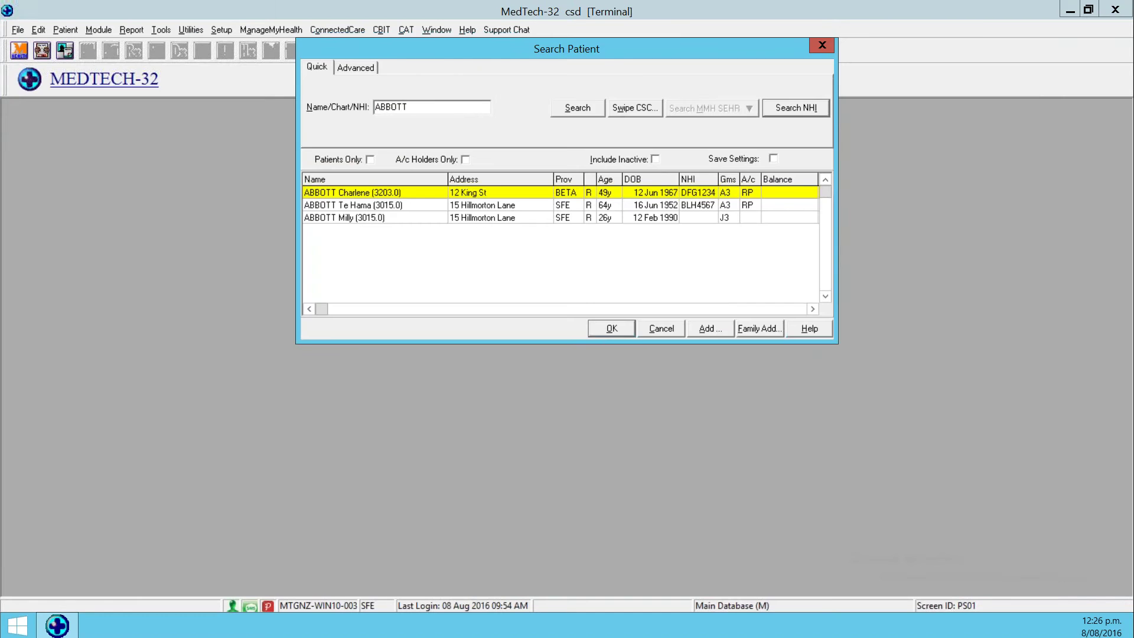
{"action": "key", "text": "Return"}
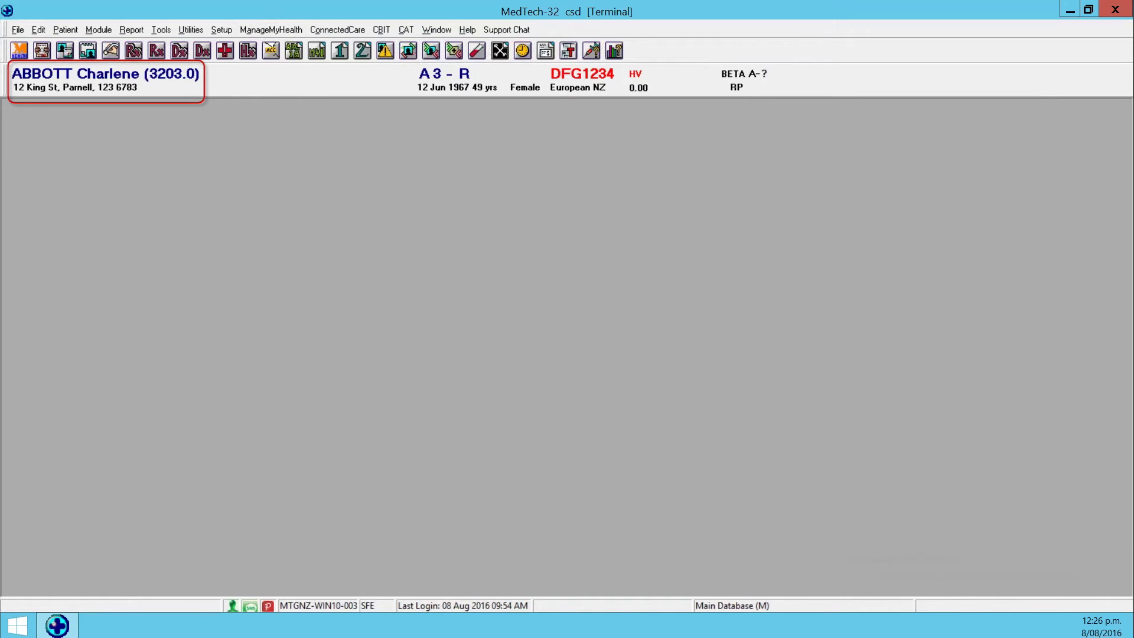
Search again by a first name, load the first match, and dismiss the blank-NHI warning.
{"action": "key", "text": "F3"}
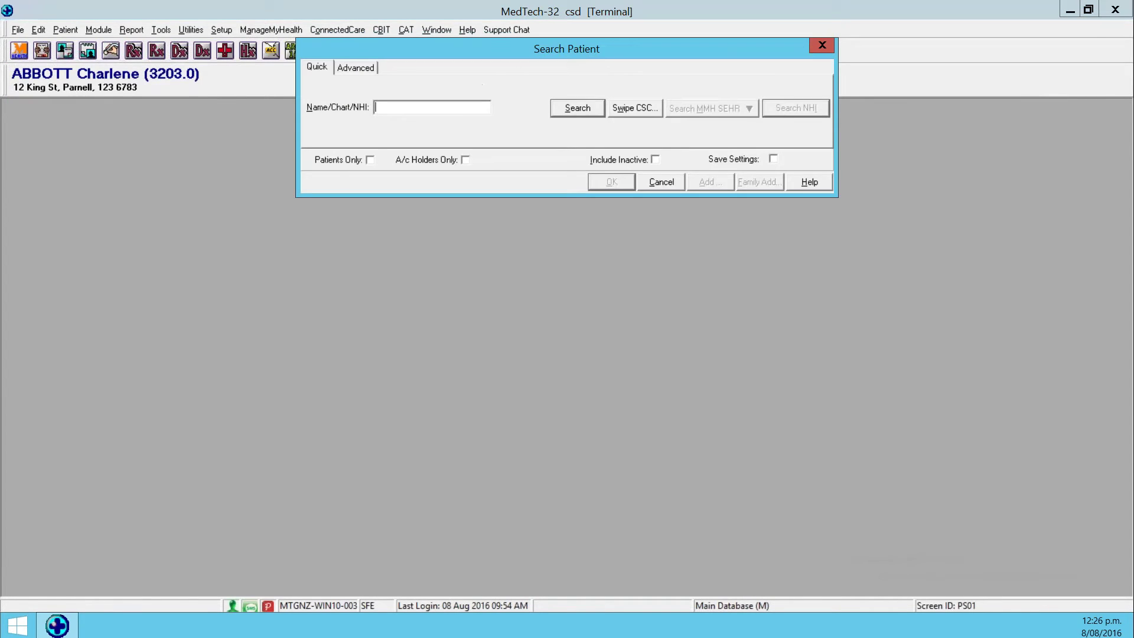
{"action": "type", "text": "W"}
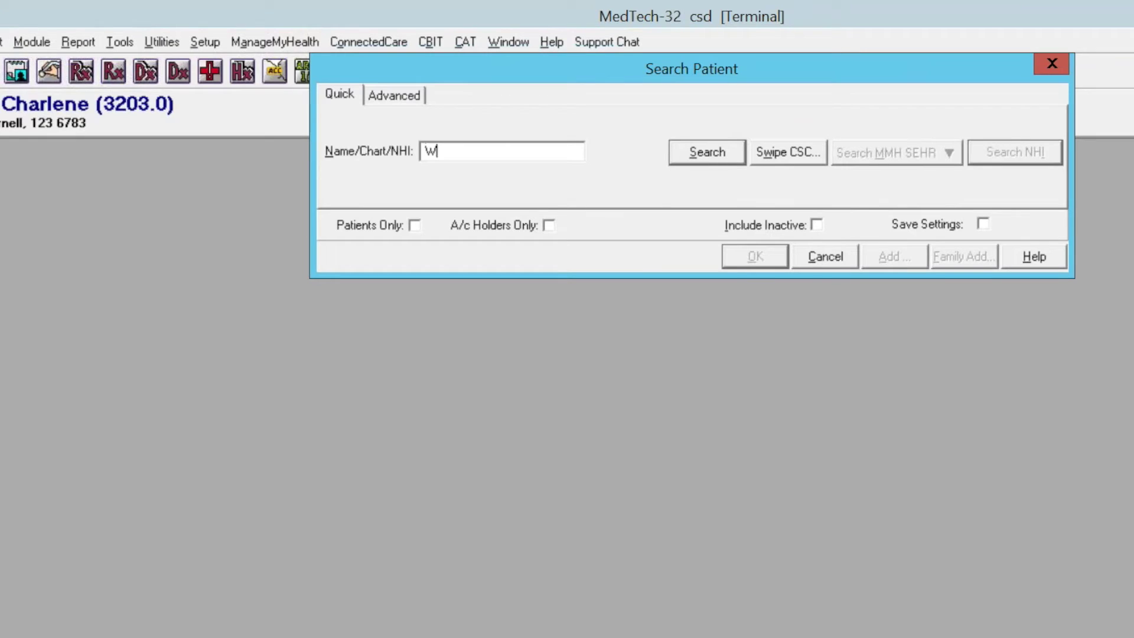
{"action": "type", "text": "l"}
{"action": "type", "text": "LLIE"}
{"action": "key", "text": "Return"}
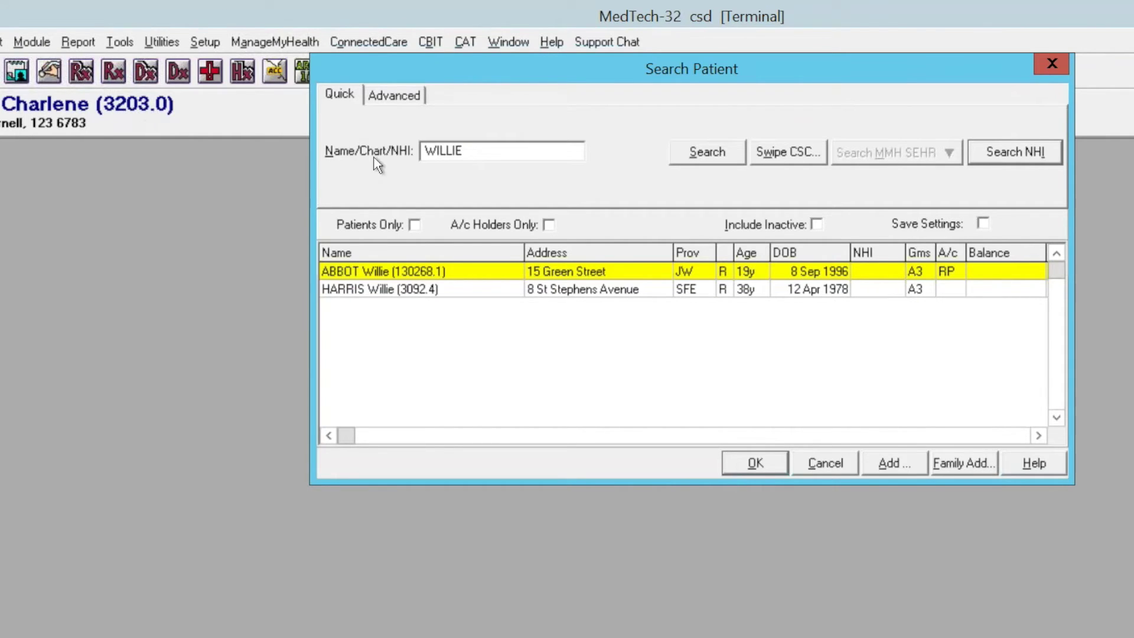
{"action": "key", "text": "Return"}
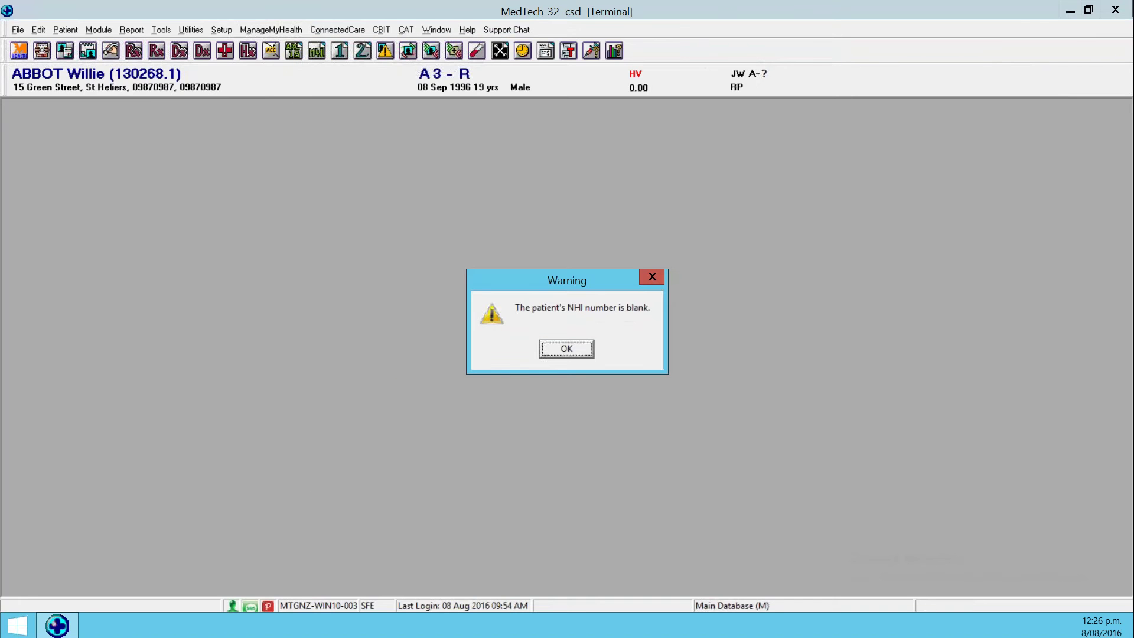
{"action": "left_click", "coordinate": [587, 352]}
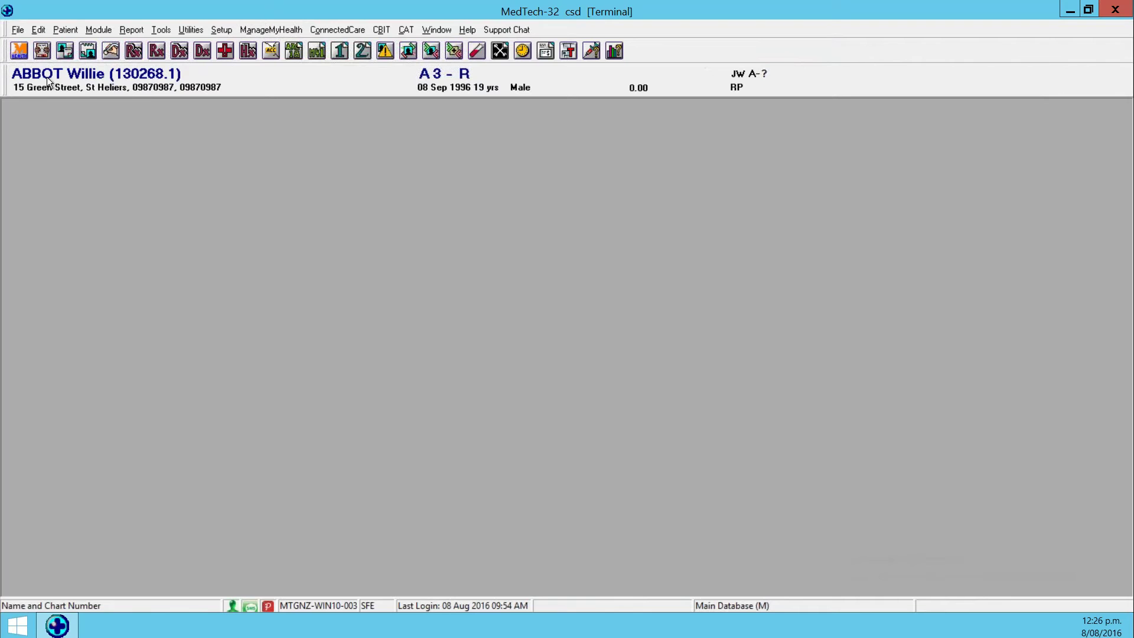
Change the patient's chart number to 3203 with extension 2 and save the registration.
{"action": "double_click", "coordinate": [157, 70]}
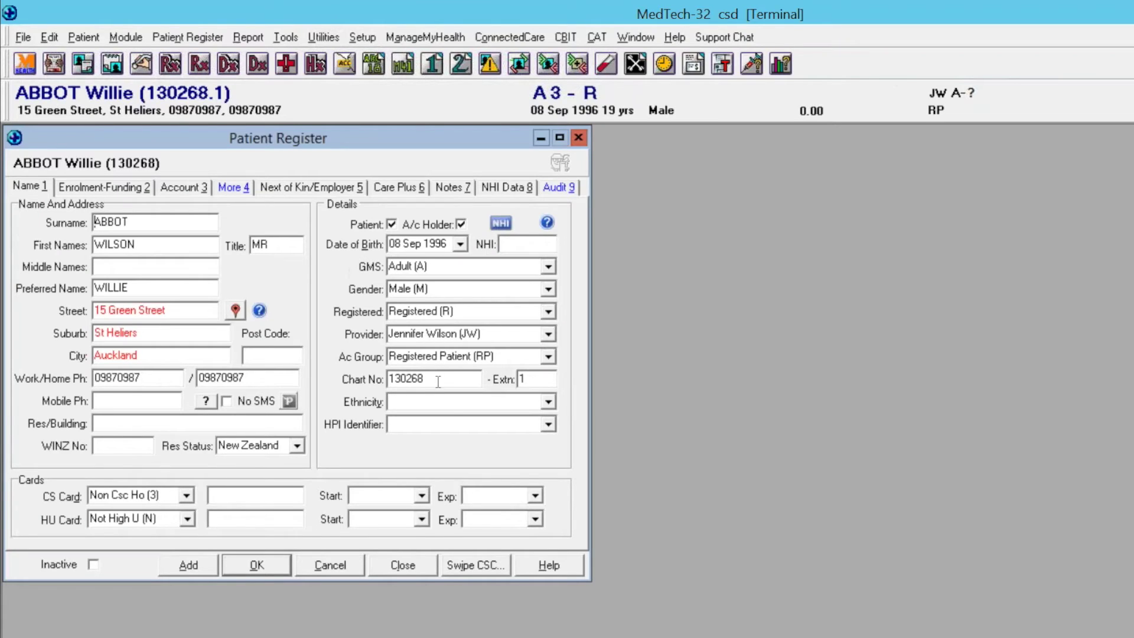
{"action": "double_click", "coordinate": [436, 380]}
{"action": "type", "text": "320"}
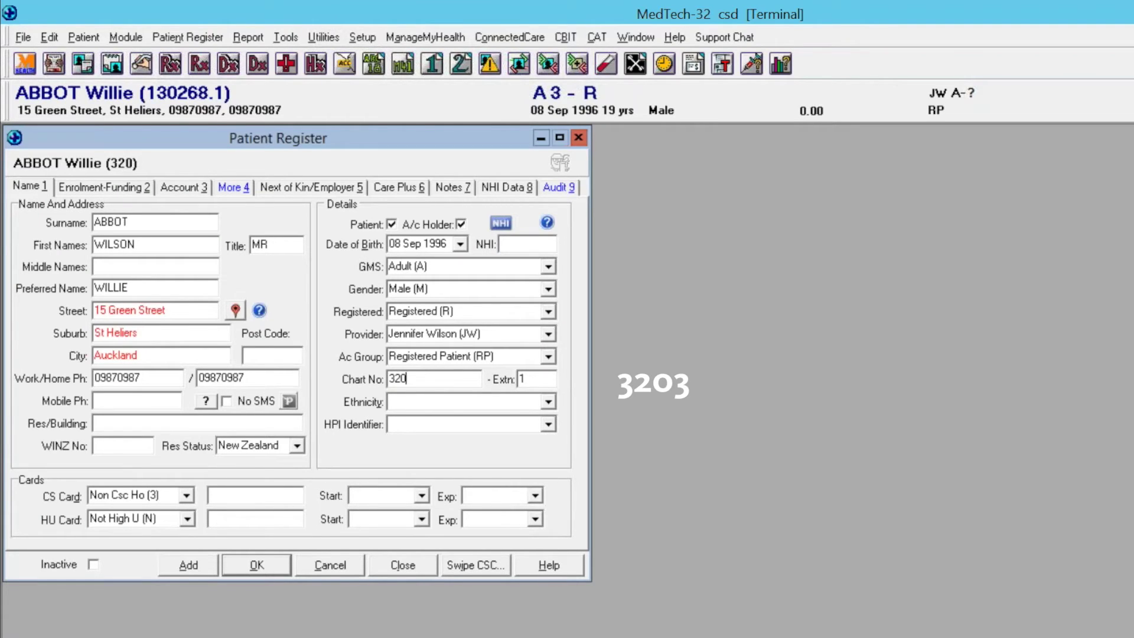
{"action": "type", "text": "3"}
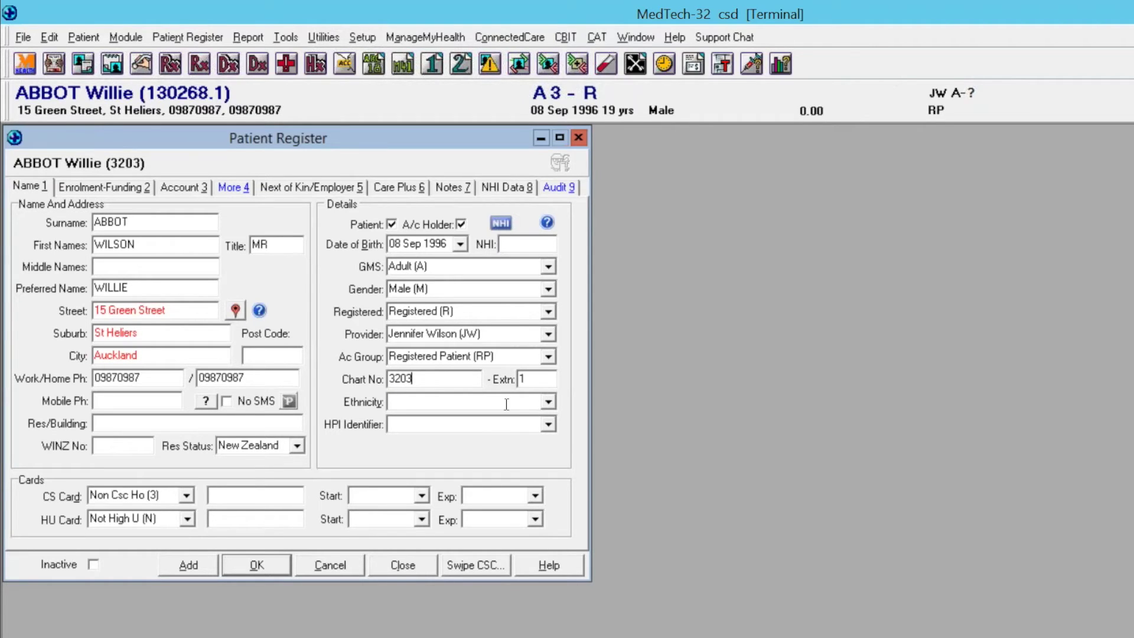
{"action": "left_click", "coordinate": [548, 382]}
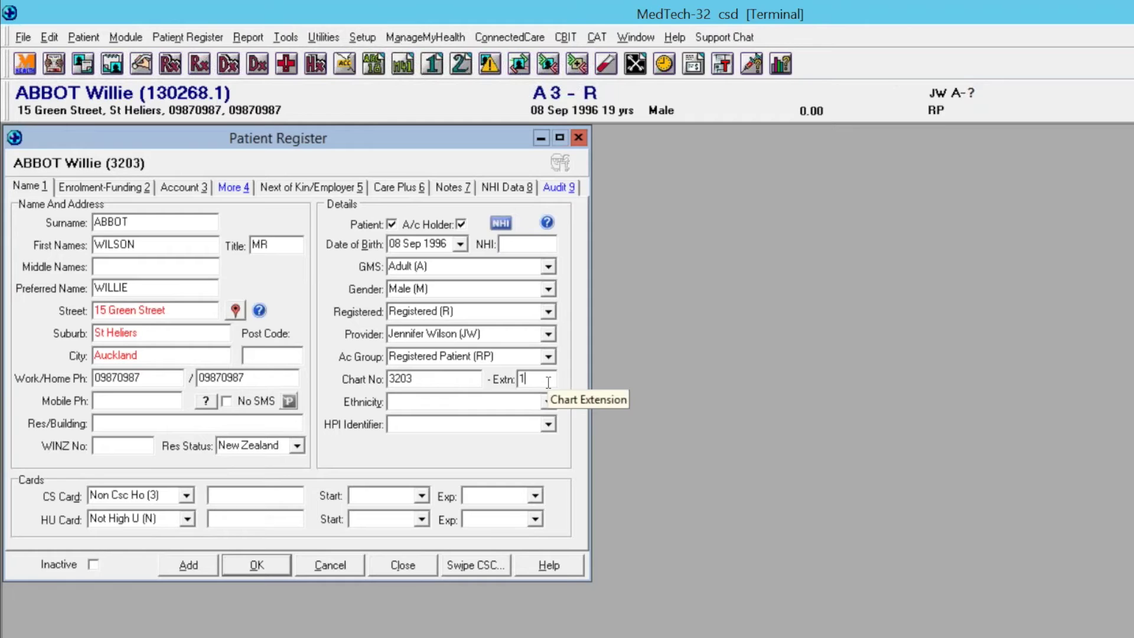
{"action": "key", "text": "BackSpace"}
{"action": "type", "text": "2"}
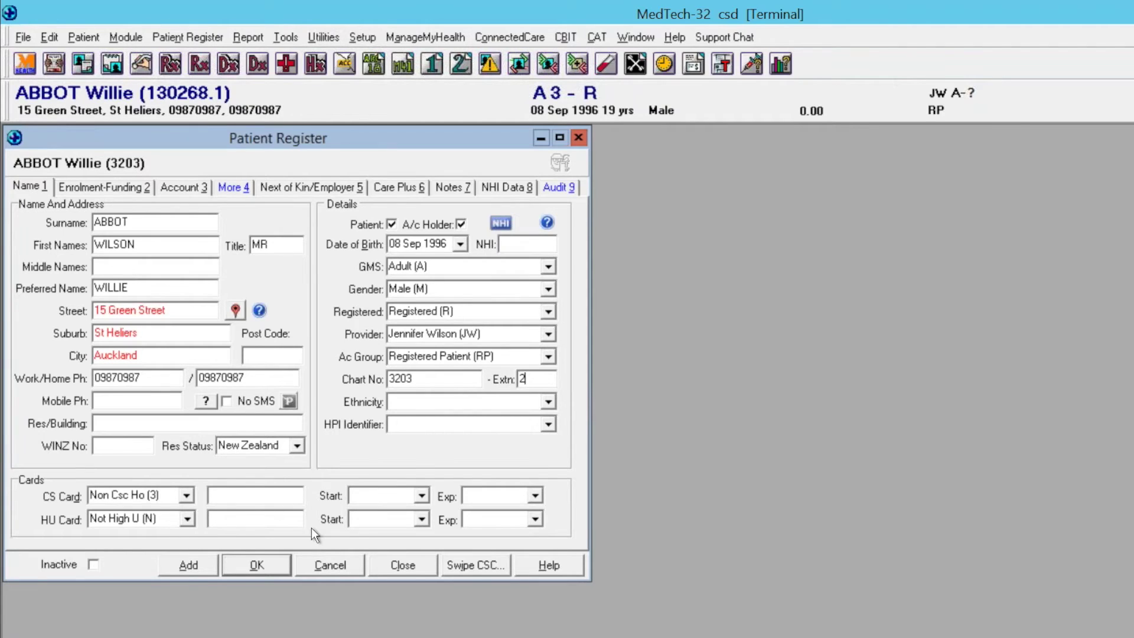
{"action": "left_click", "coordinate": [268, 560]}
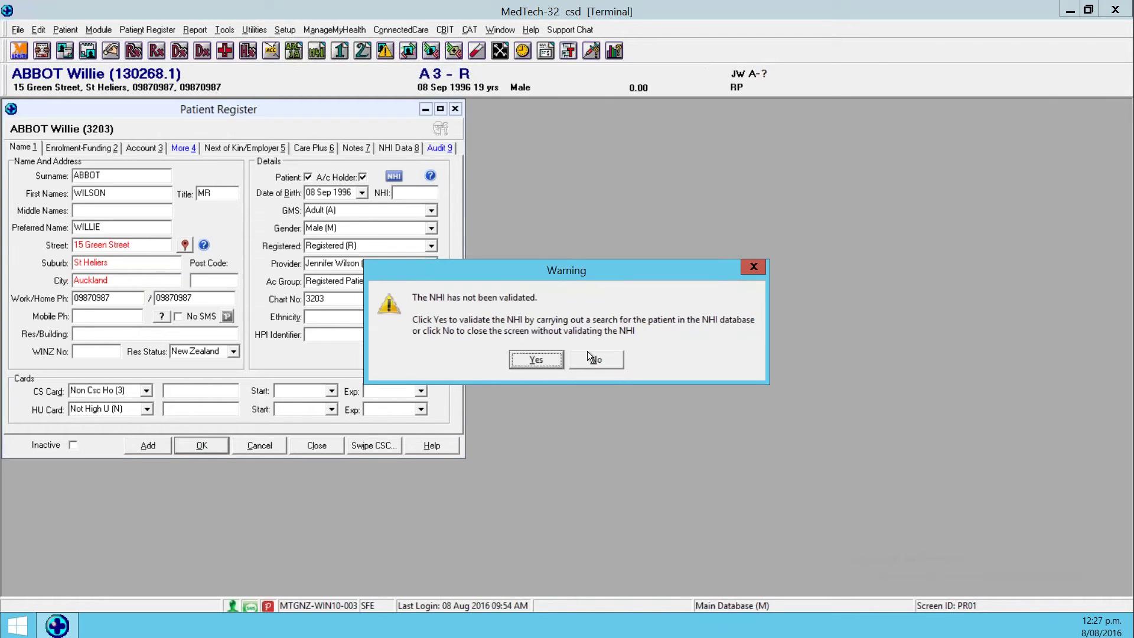
{"action": "left_click", "coordinate": [587, 356]}
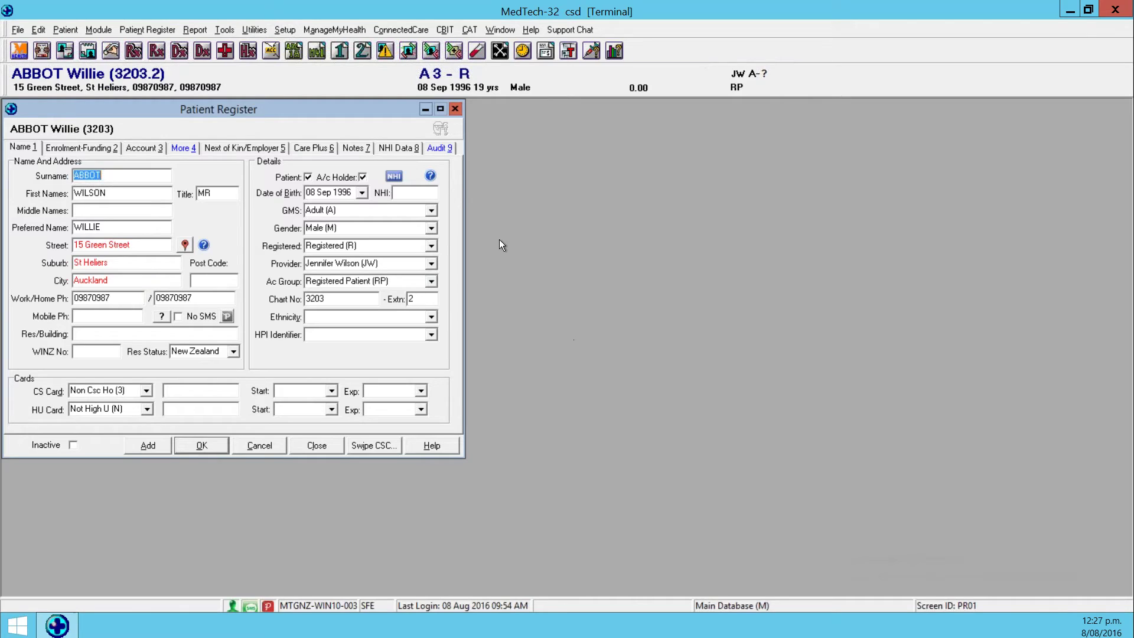
{"action": "left_click", "coordinate": [459, 112]}
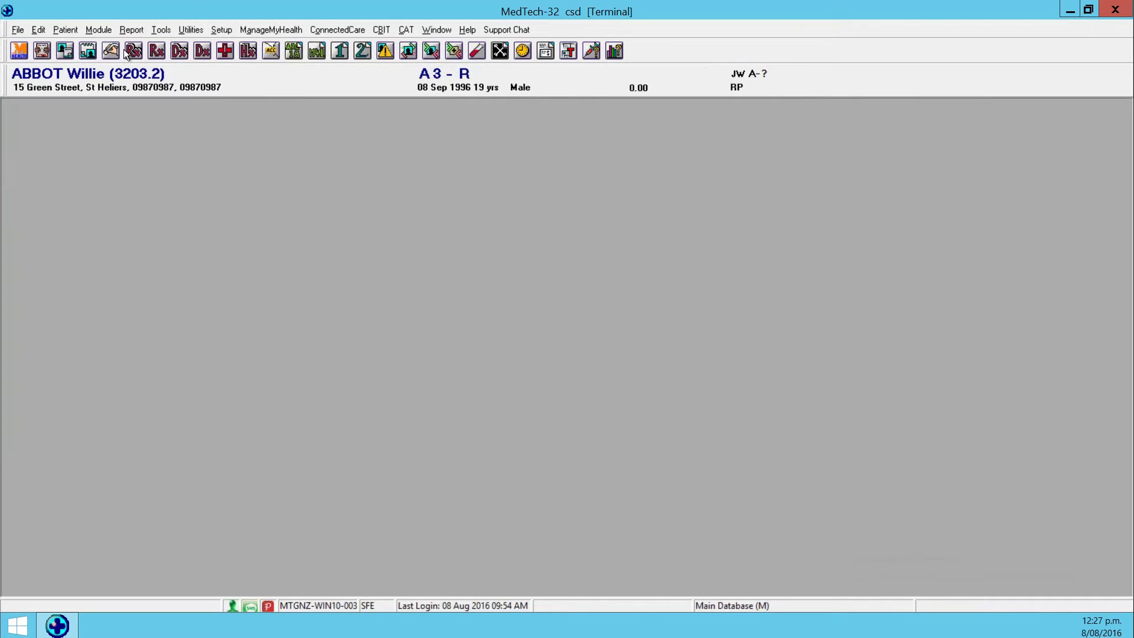
Check the Patient > Family member list, then close it.
{"action": "left_click", "coordinate": [72, 32]}
{"action": "left_click", "coordinate": [74, 65]}
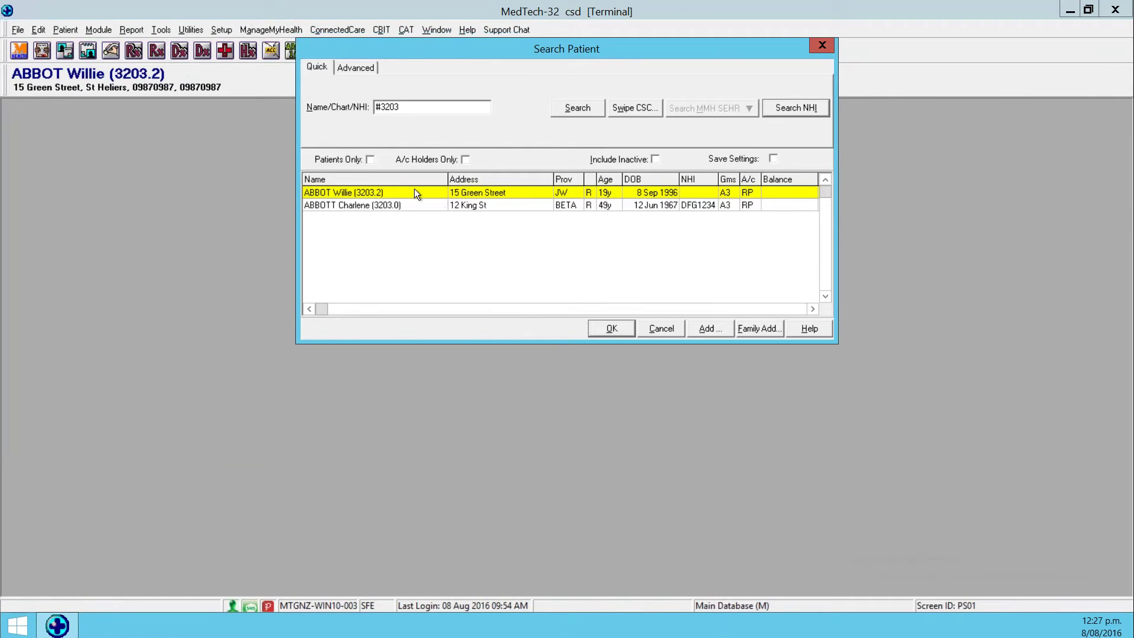
{"action": "left_click", "coordinate": [822, 46]}
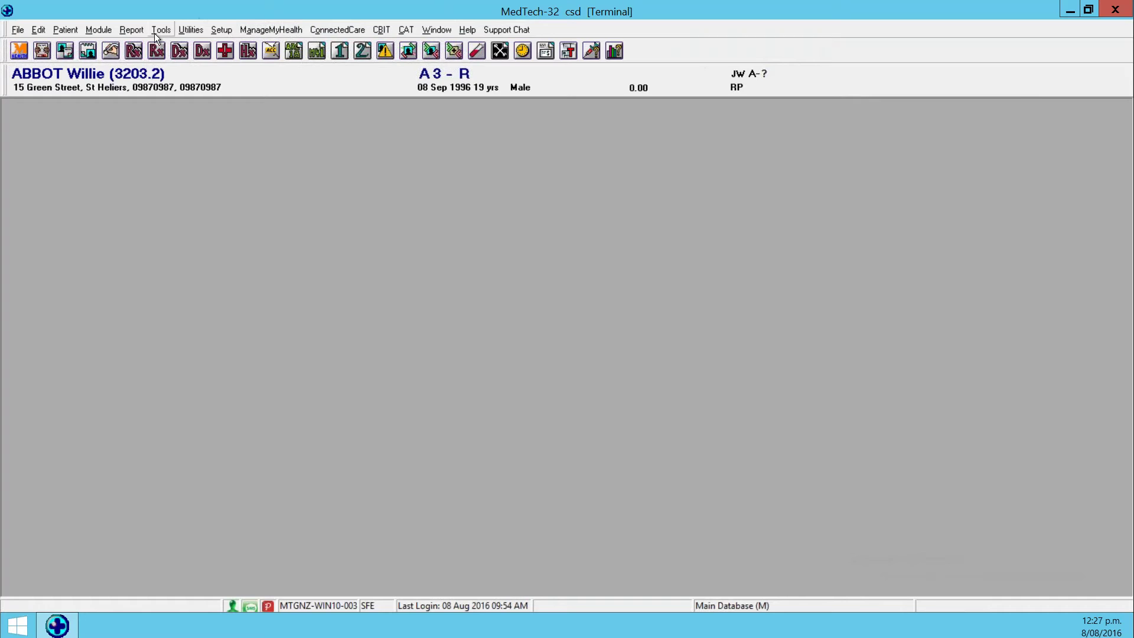
Bookmark the Fri 15 Oct 2004 task in Module > Task Manager > Staff Tasks, then close the list.
{"action": "left_click", "coordinate": [99, 30]}
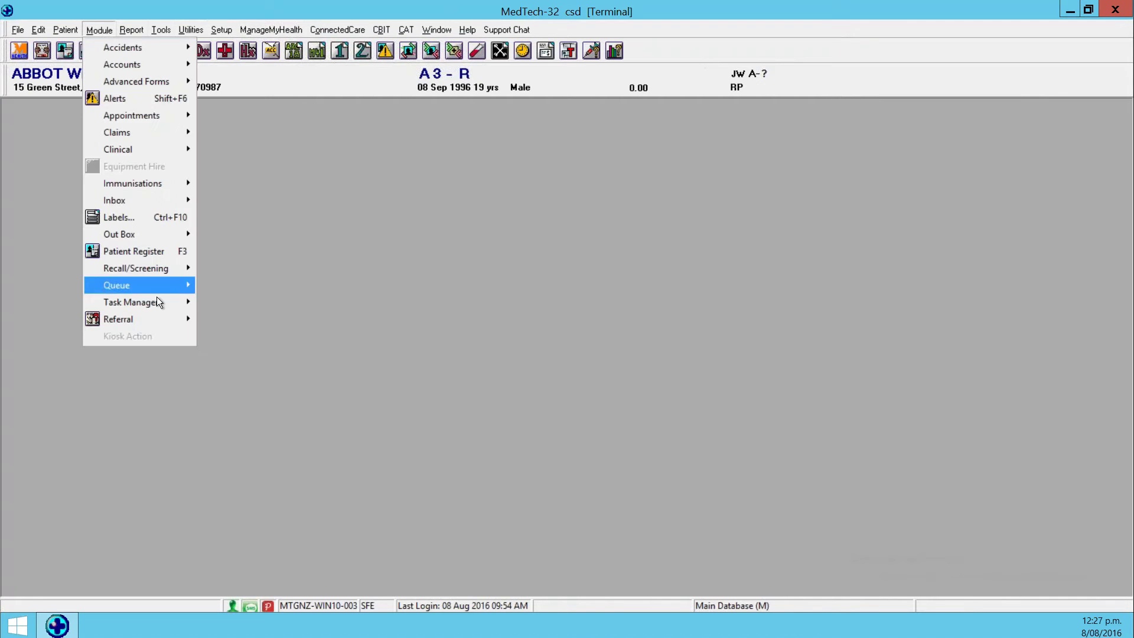
{"action": "mouse_move", "coordinate": [157, 306]}
{"action": "left_click", "coordinate": [230, 302]}
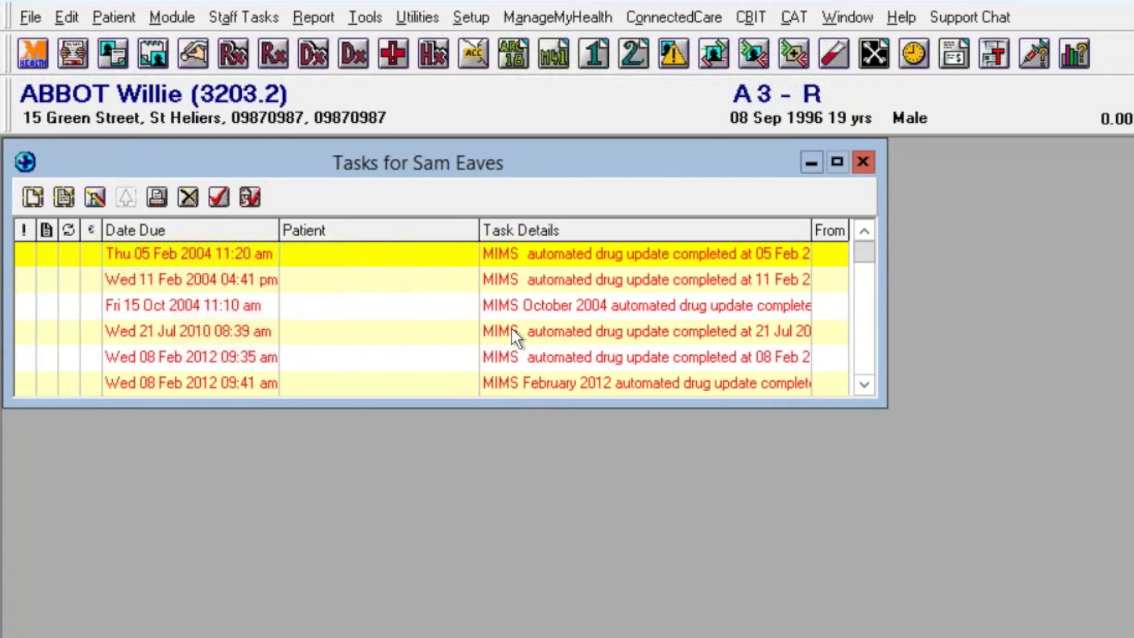
{"action": "left_click", "coordinate": [523, 307]}
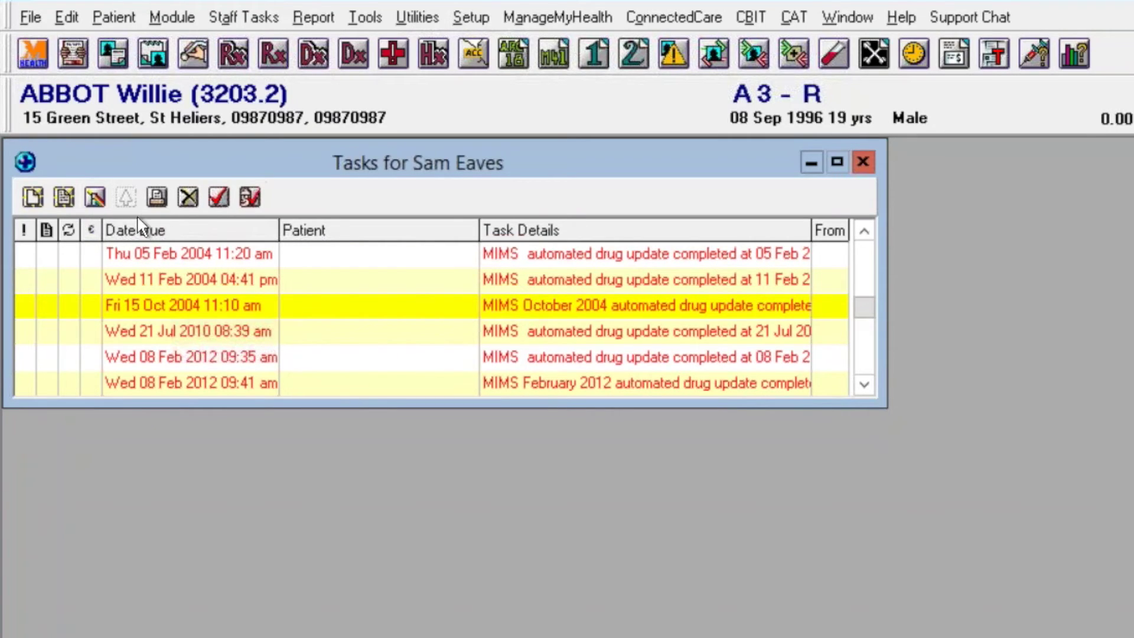
{"action": "right_click", "coordinate": [152, 305]}
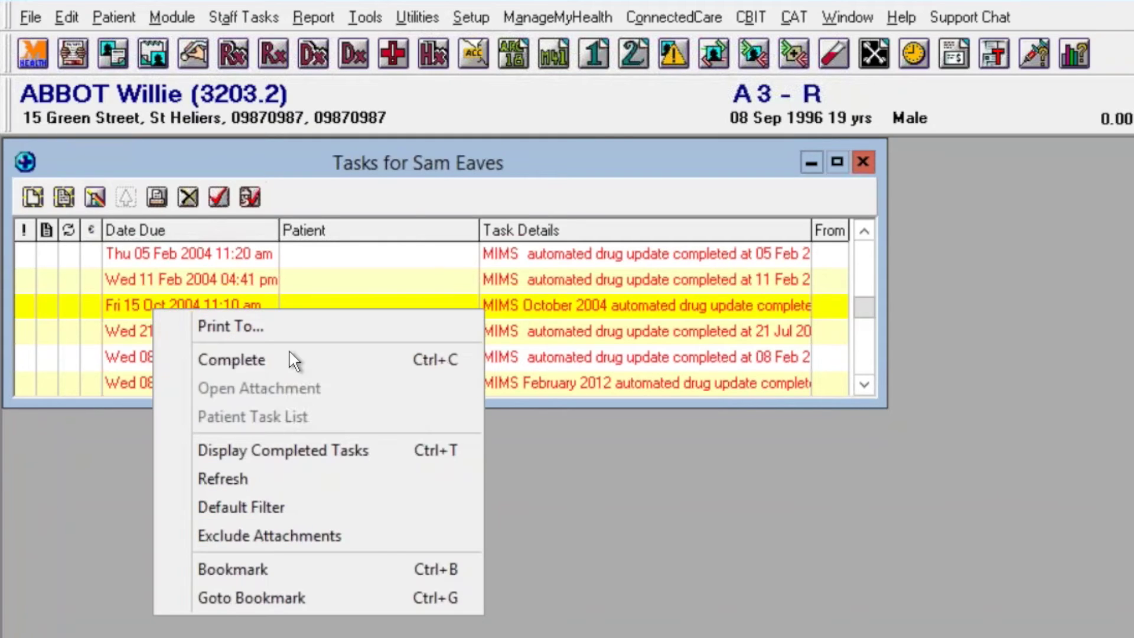
{"action": "left_click", "coordinate": [336, 568]}
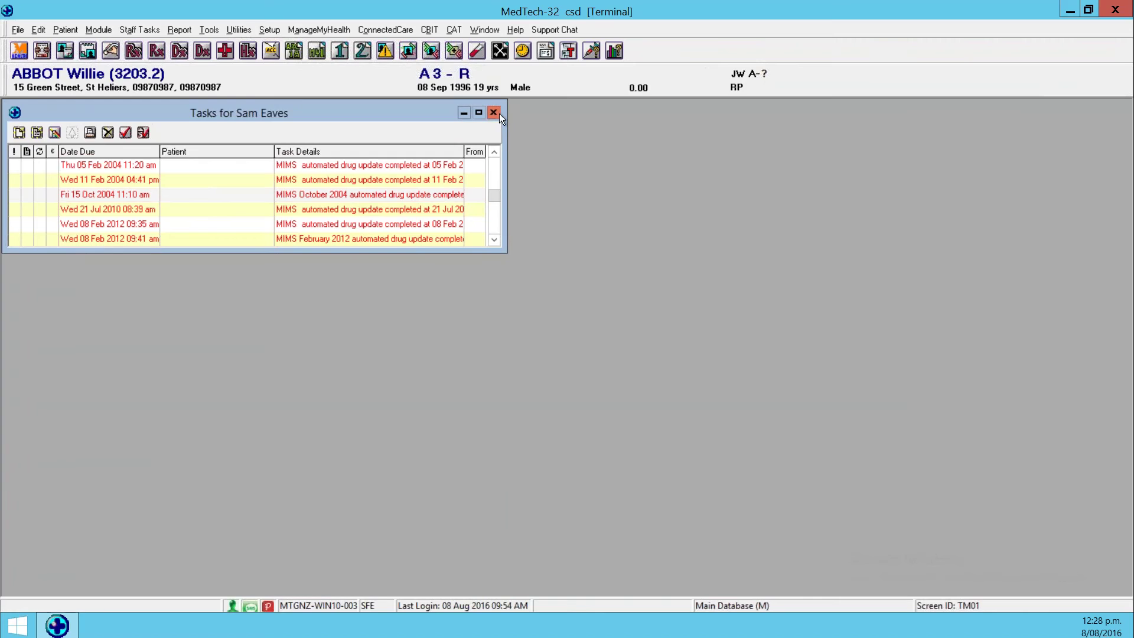
{"action": "left_click", "coordinate": [493, 112]}
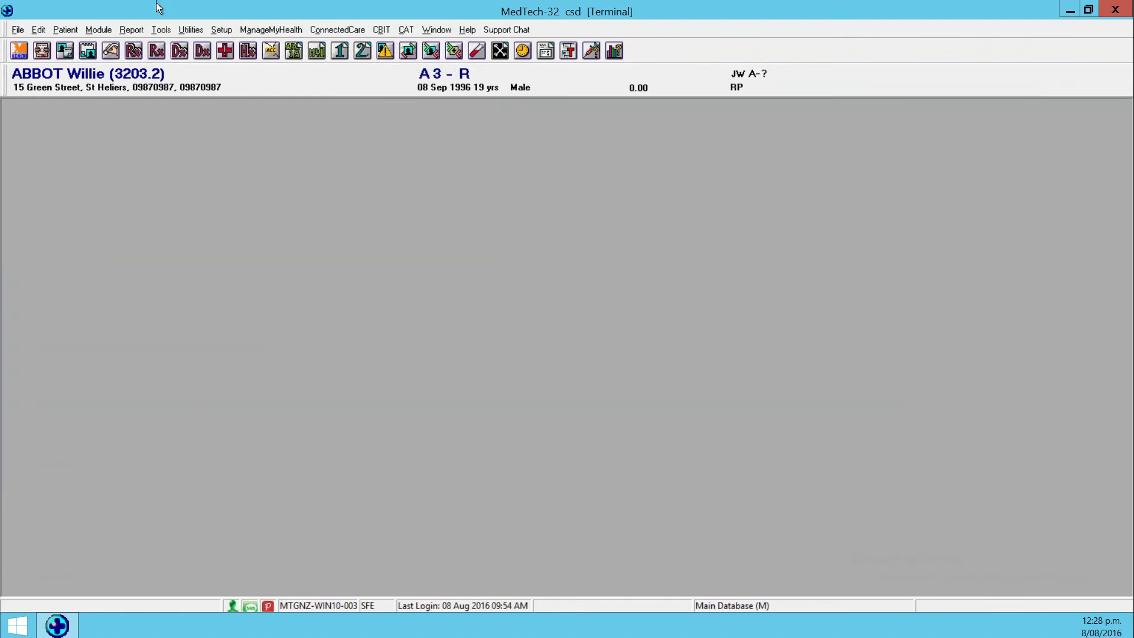
Reopen and close the staff task list, then show the patient's Medications in Patient Manager.
{"action": "left_click", "coordinate": [98, 31]}
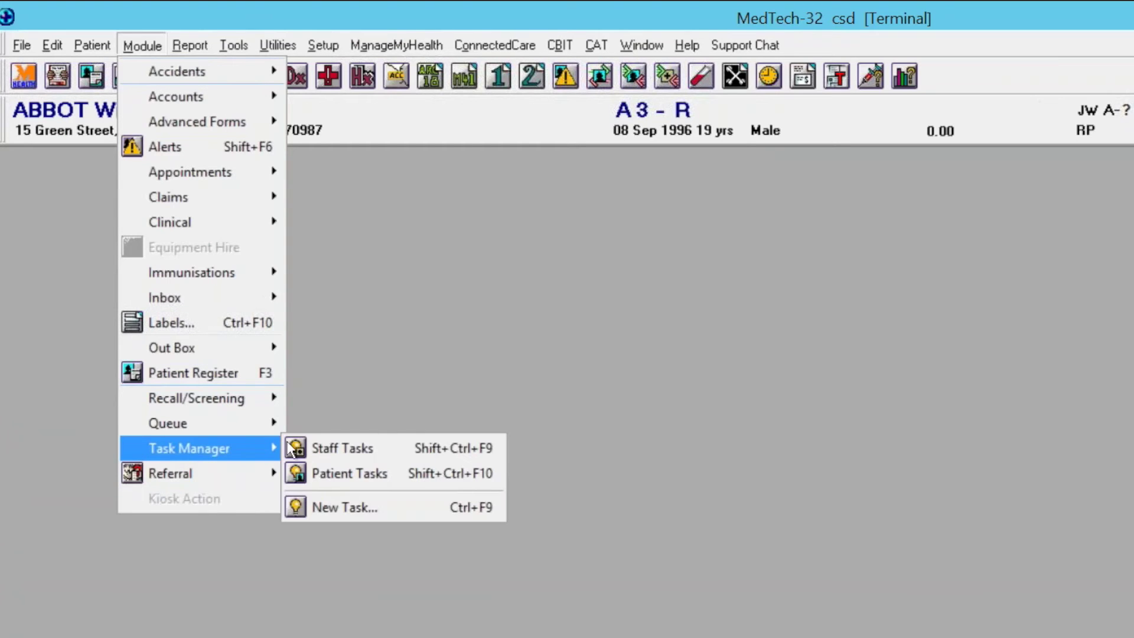
{"action": "left_click", "coordinate": [313, 448]}
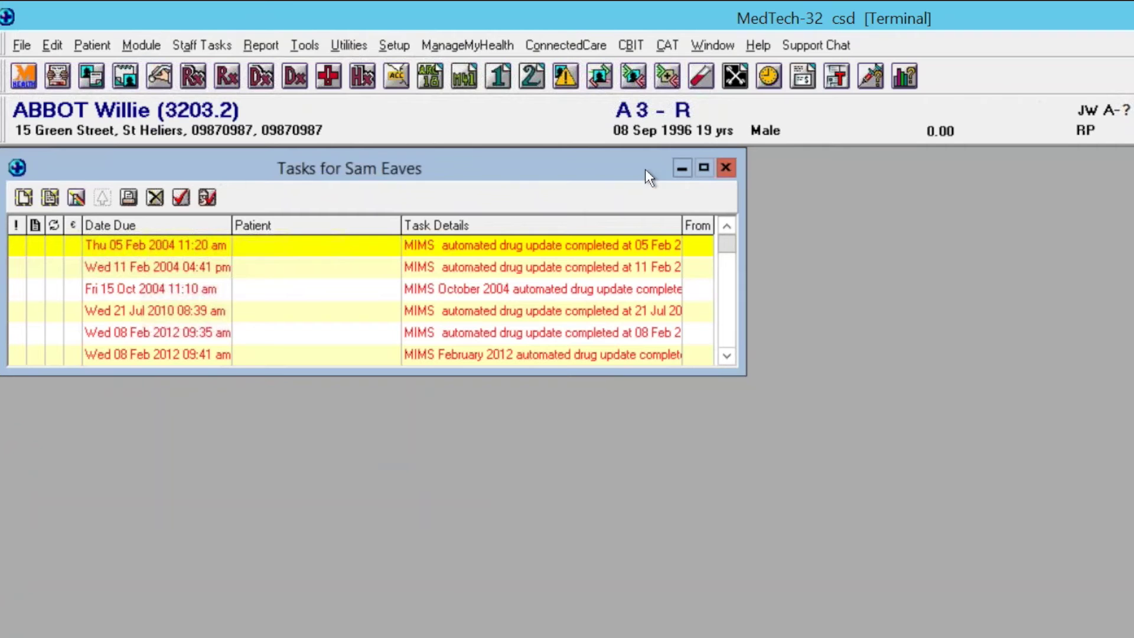
{"action": "left_click", "coordinate": [725, 168]}
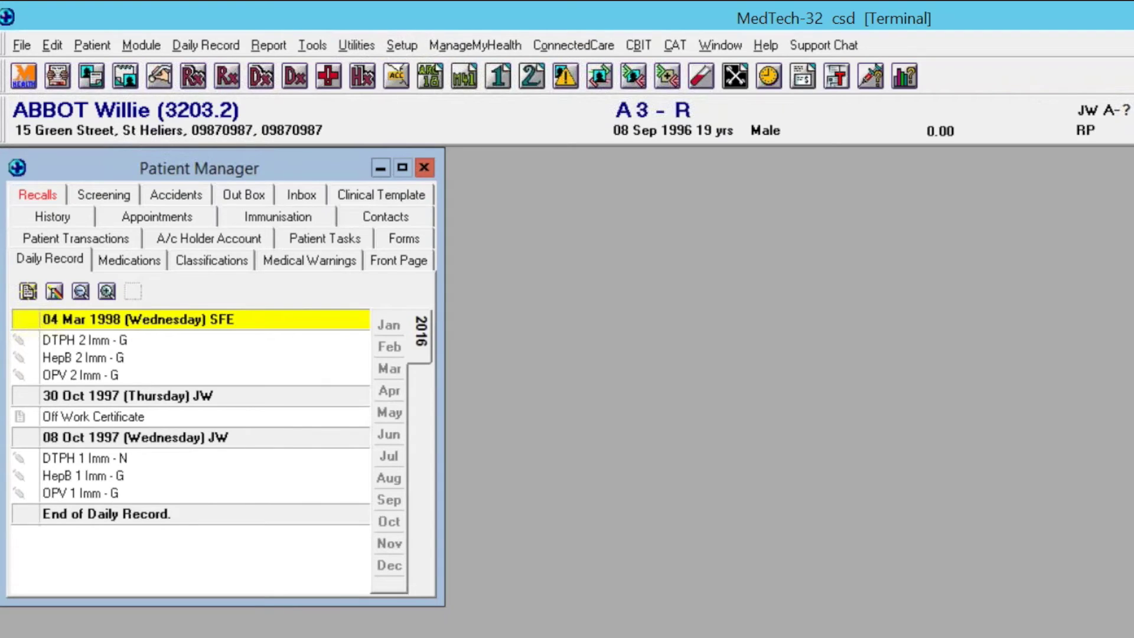
{"action": "left_click", "coordinate": [122, 266]}
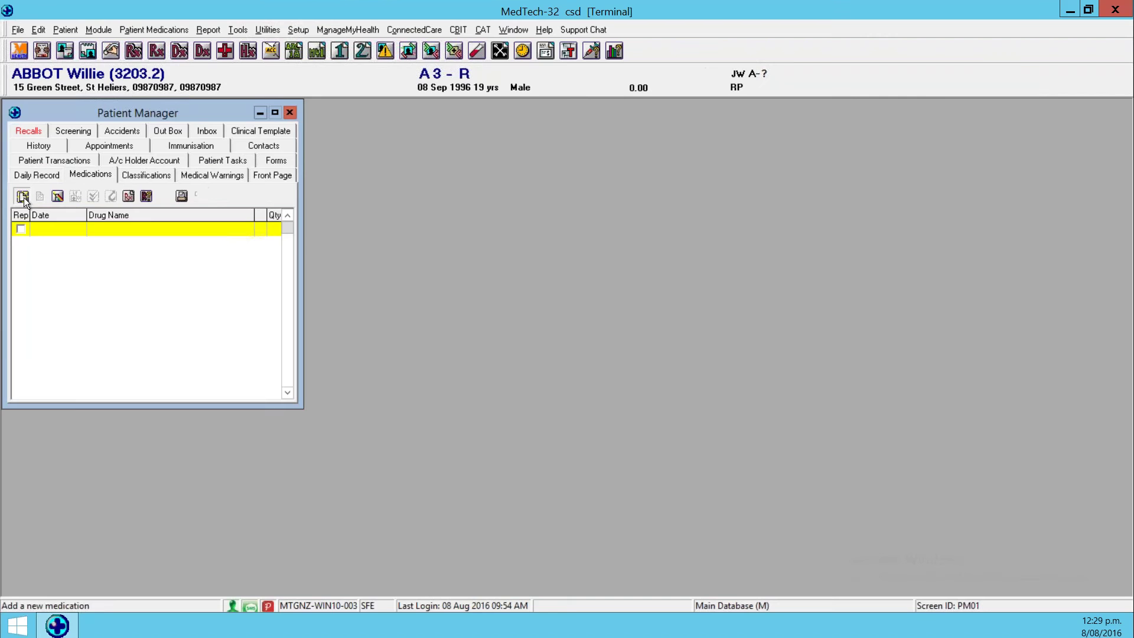
Start a new 'panadol' medication and switch to granular dosage directions.
{"action": "left_click", "coordinate": [30, 291]}
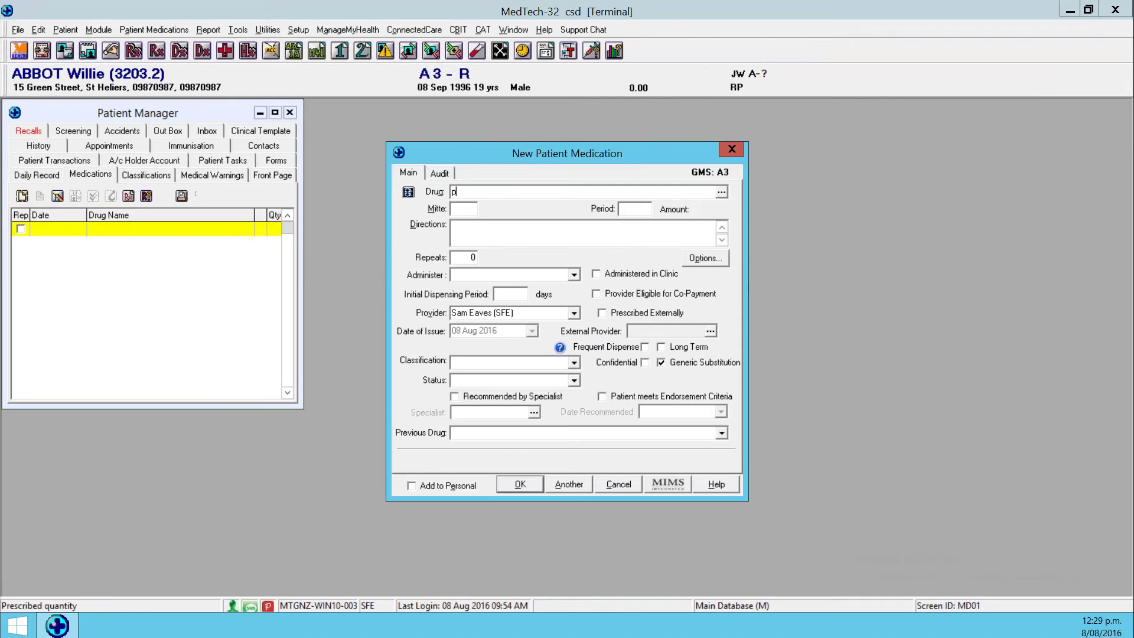
{"action": "type", "text": "panadol"}
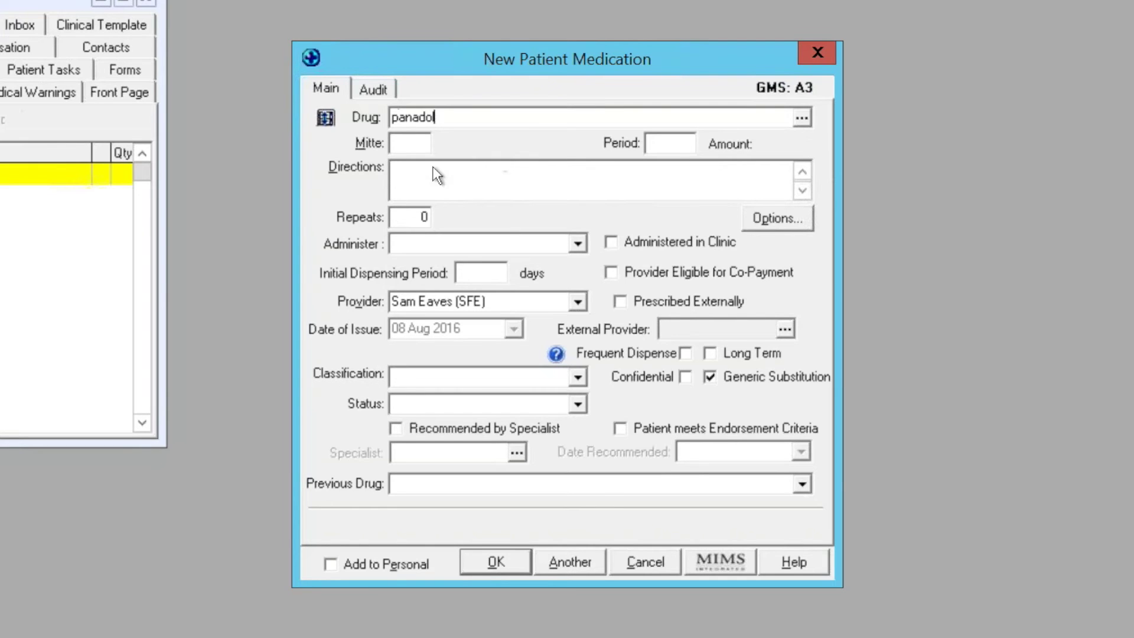
{"action": "left_click", "coordinate": [324, 119]}
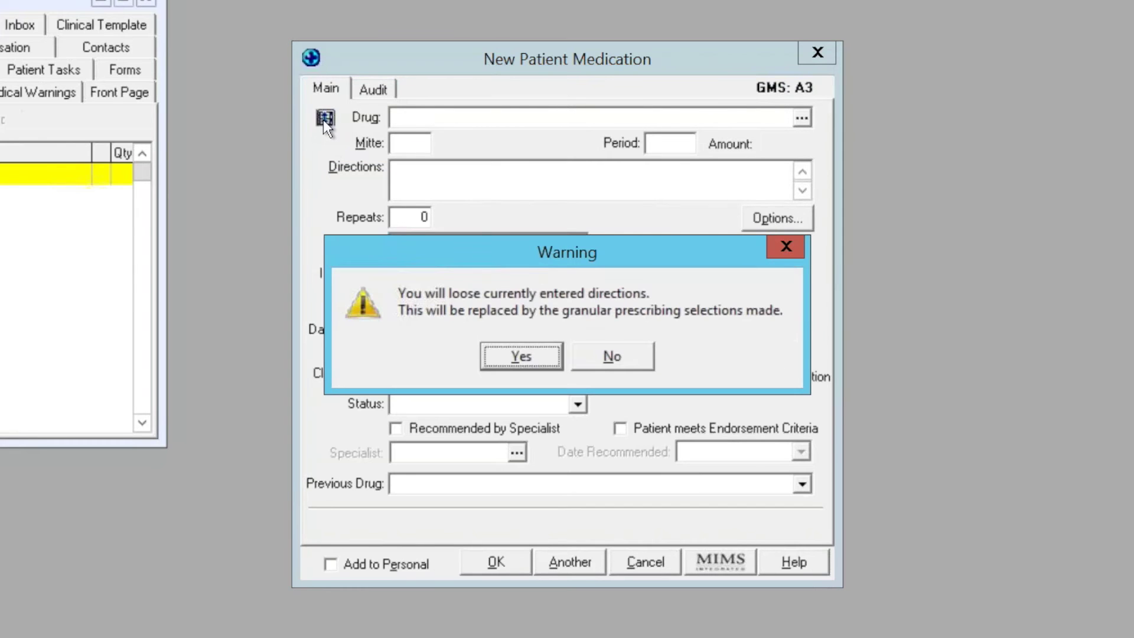
{"action": "left_click", "coordinate": [500, 362]}
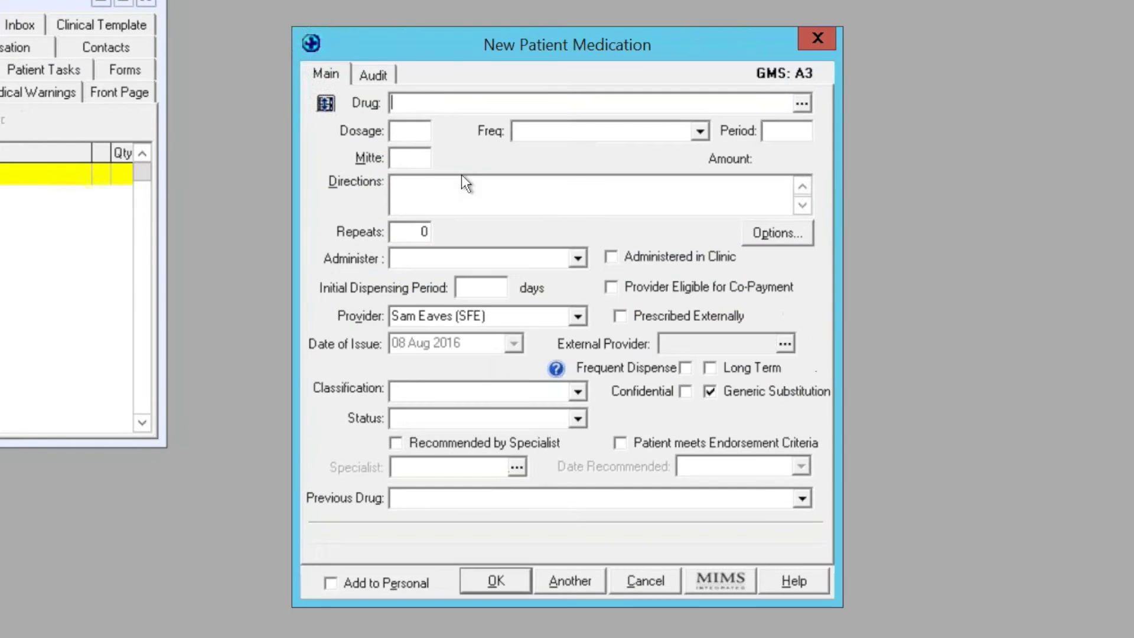
Set frequency to Every Four Hours (QQH), dosage 2 and mitte 10.
{"action": "left_click", "coordinate": [700, 133]}
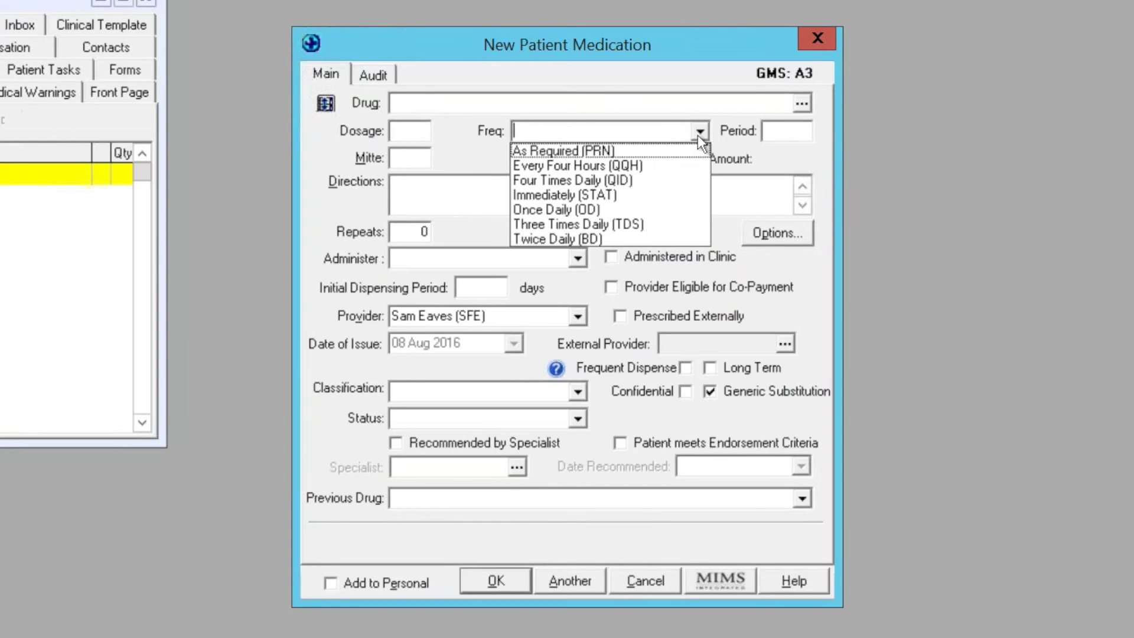
{"action": "left_click", "coordinate": [658, 166]}
{"action": "left_click", "coordinate": [398, 131]}
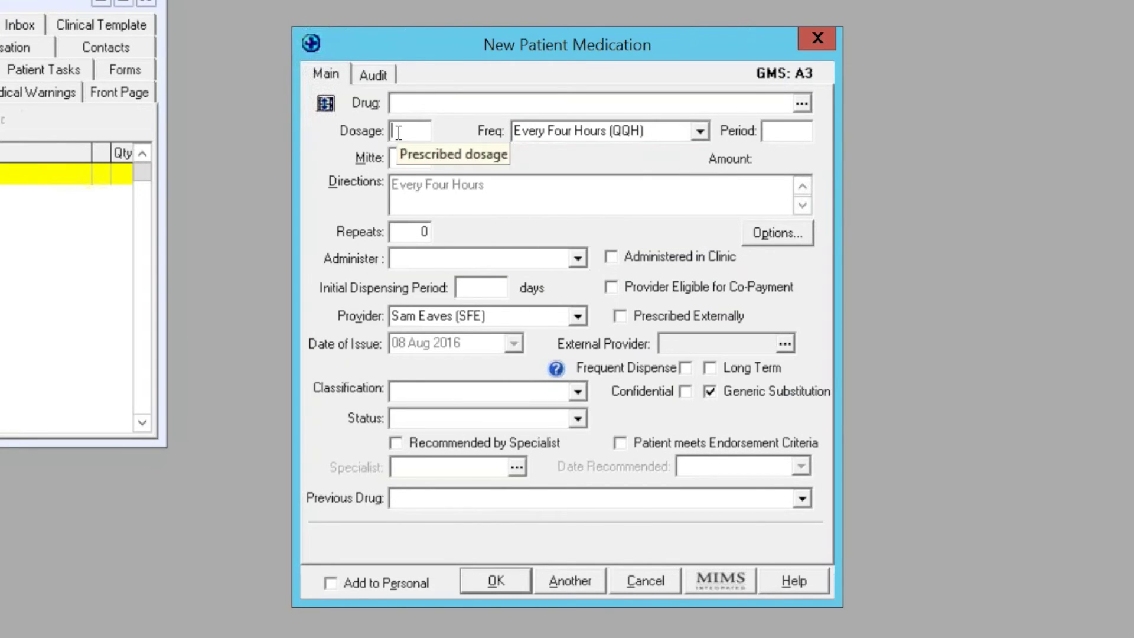
{"action": "type", "text": "2"}
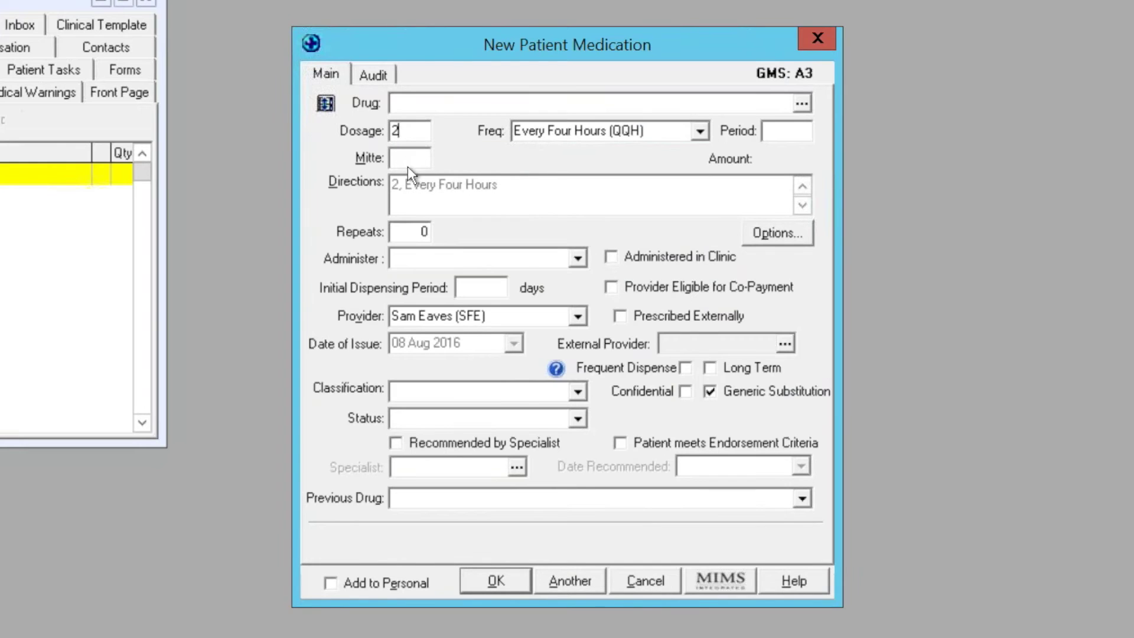
{"action": "left_click", "coordinate": [409, 161]}
{"action": "type", "text": "10"}
Set the prescription period to 2 wks.
{"action": "left_click", "coordinate": [807, 133]}
{"action": "type", "text": "2"}
{"action": "key", "text": "shift+Home"}
{"action": "type", "text": "eek"}
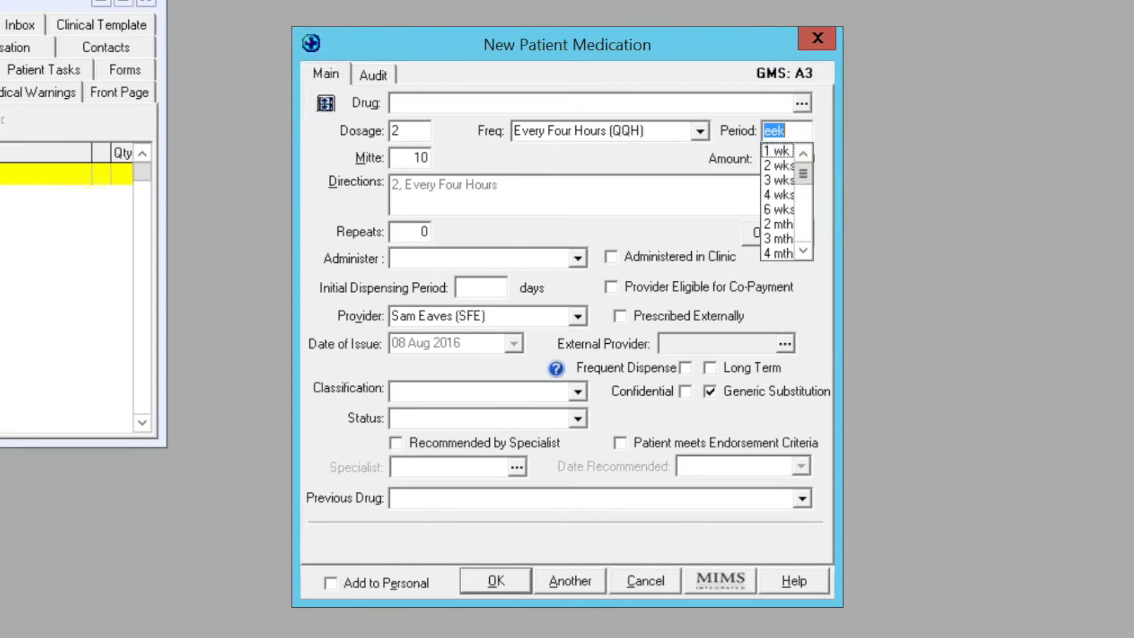
{"action": "left_click", "coordinate": [781, 166]}
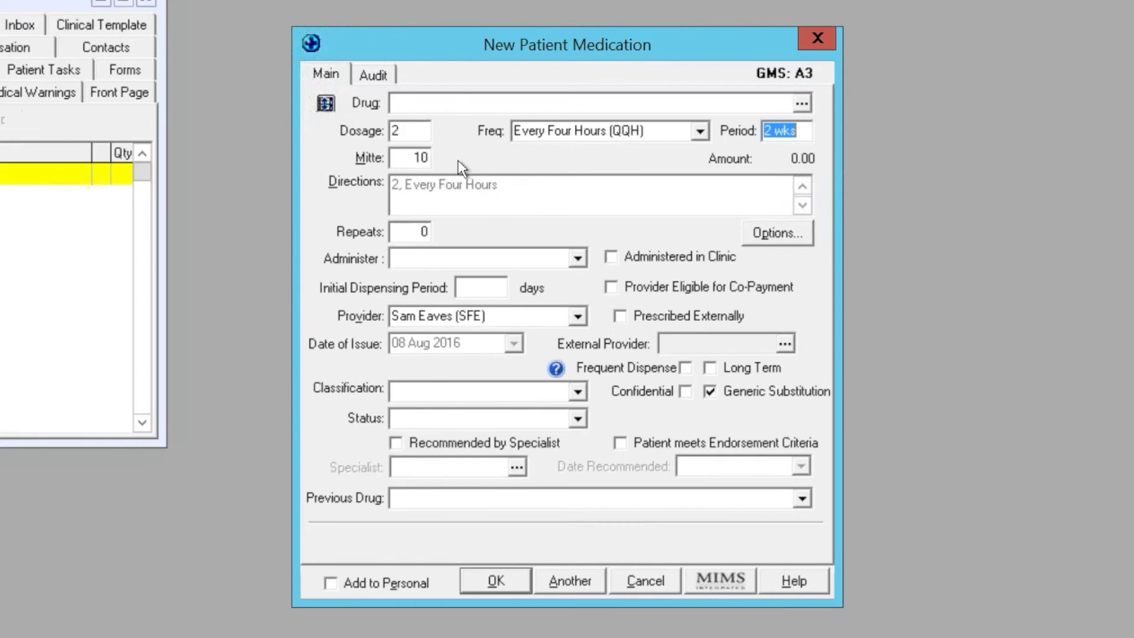
{"action": "left_click", "coordinate": [326, 106]}
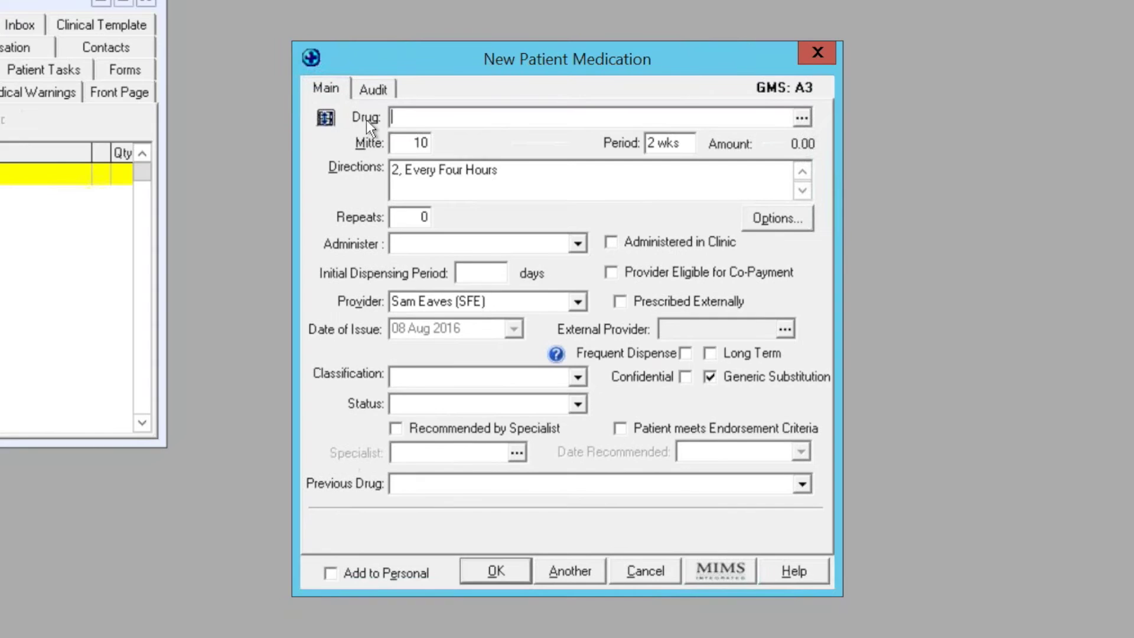
Append 'before bed' to the directions and tick Administered in Clinic.
{"action": "left_click", "coordinate": [509, 182]}
{"action": "type", "text": "before bed"}
{"action": "left_click", "coordinate": [605, 242]}
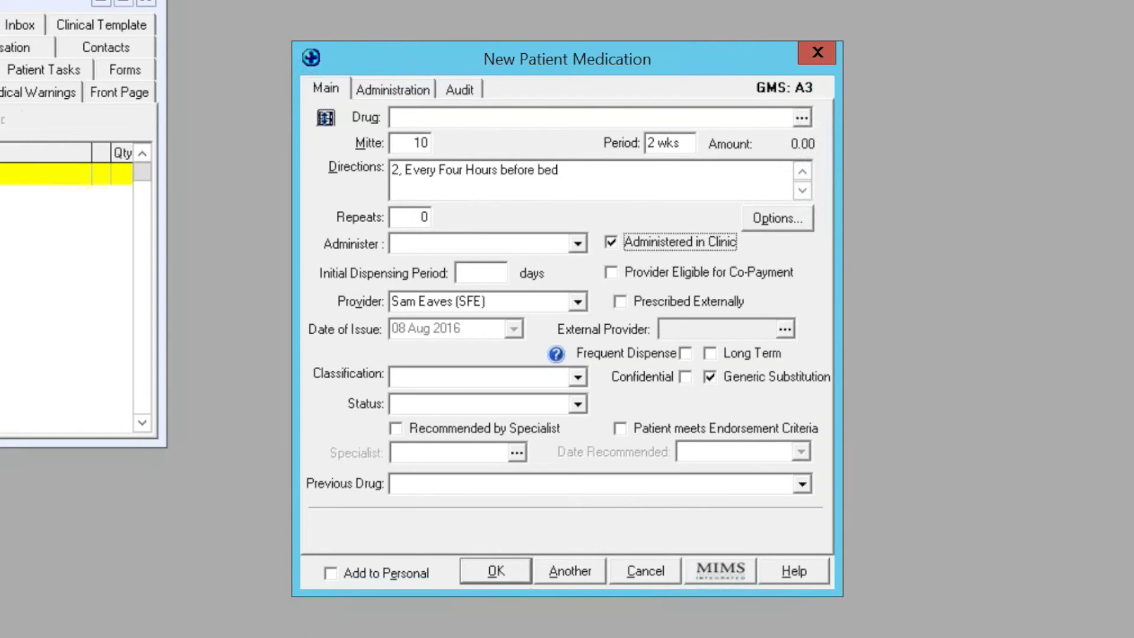
View the medication's Administration tab, then close the new medication form.
{"action": "left_click", "coordinate": [392, 89]}
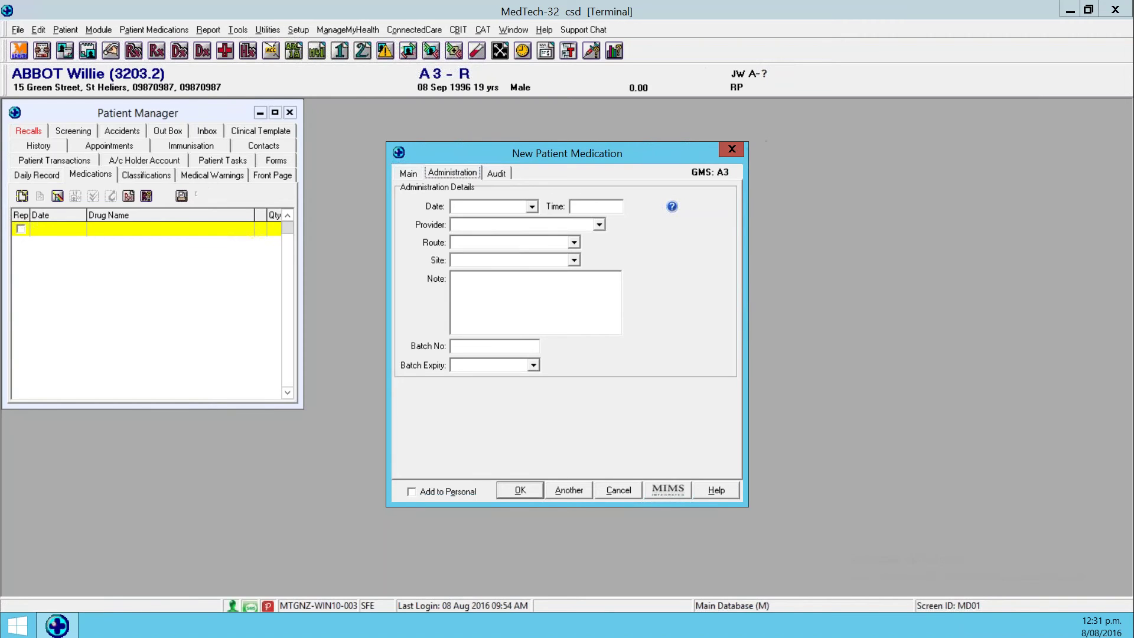
{"action": "key", "text": "Escape"}
Start a new LAB patient document from the out box and view its Biochemistry tests.
{"action": "left_click", "coordinate": [167, 132]}
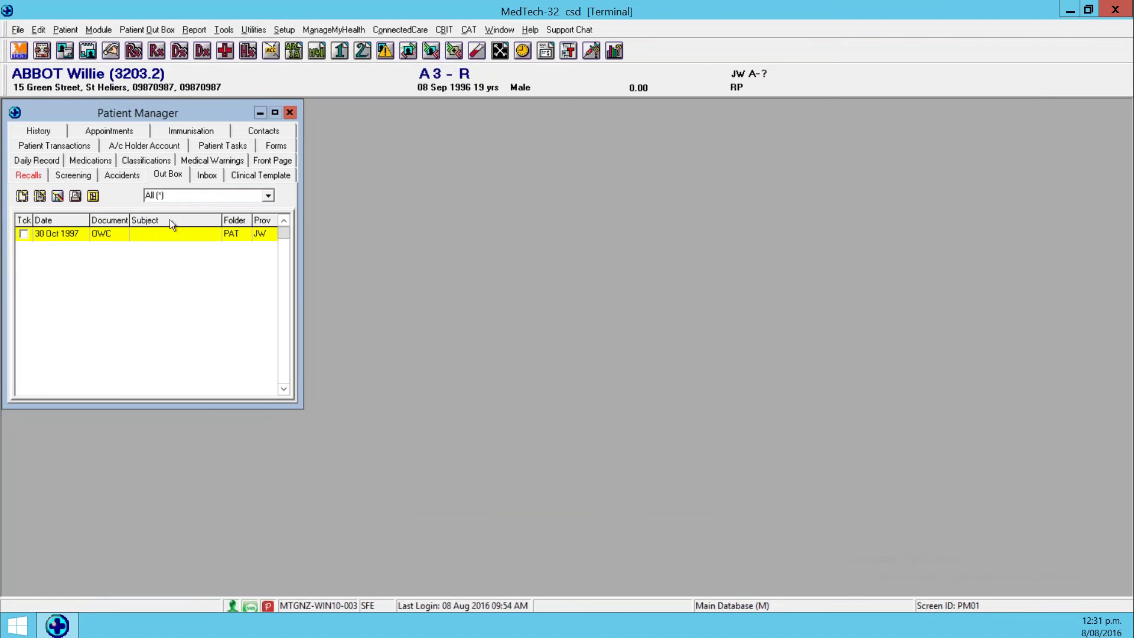
{"action": "left_click", "coordinate": [22, 196]}
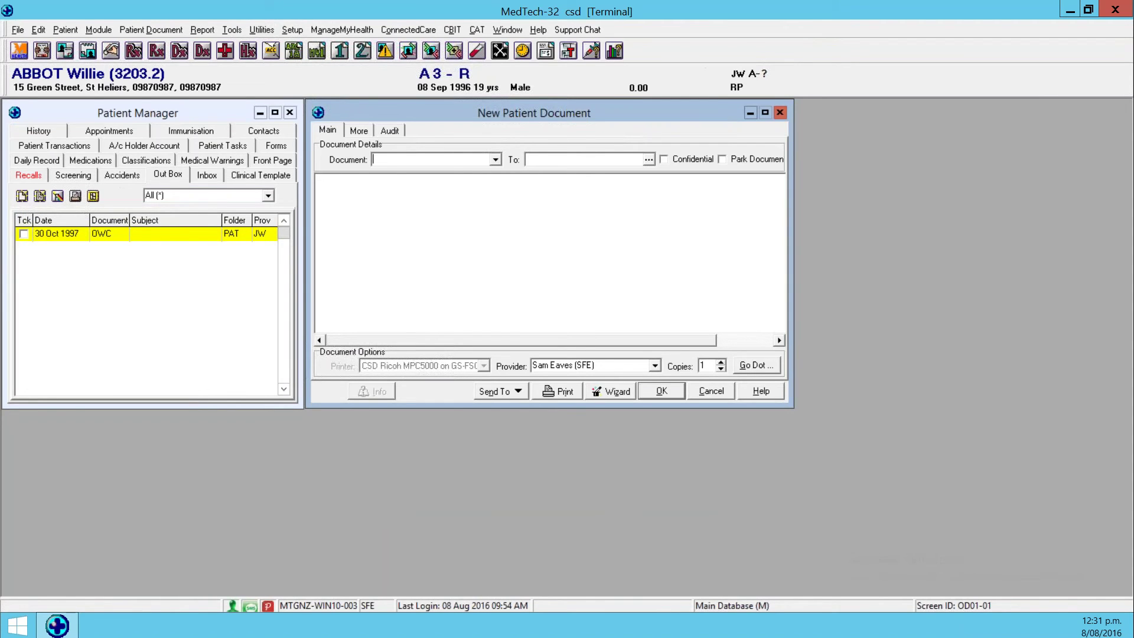
{"action": "type", "text": "LAB"}
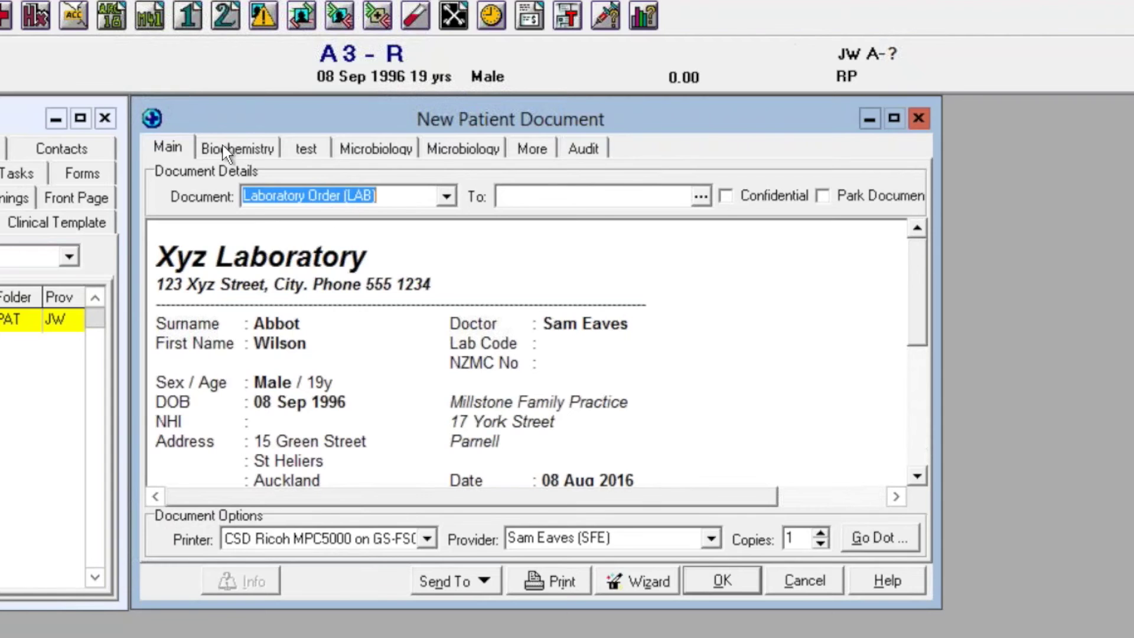
{"action": "left_click", "coordinate": [227, 151]}
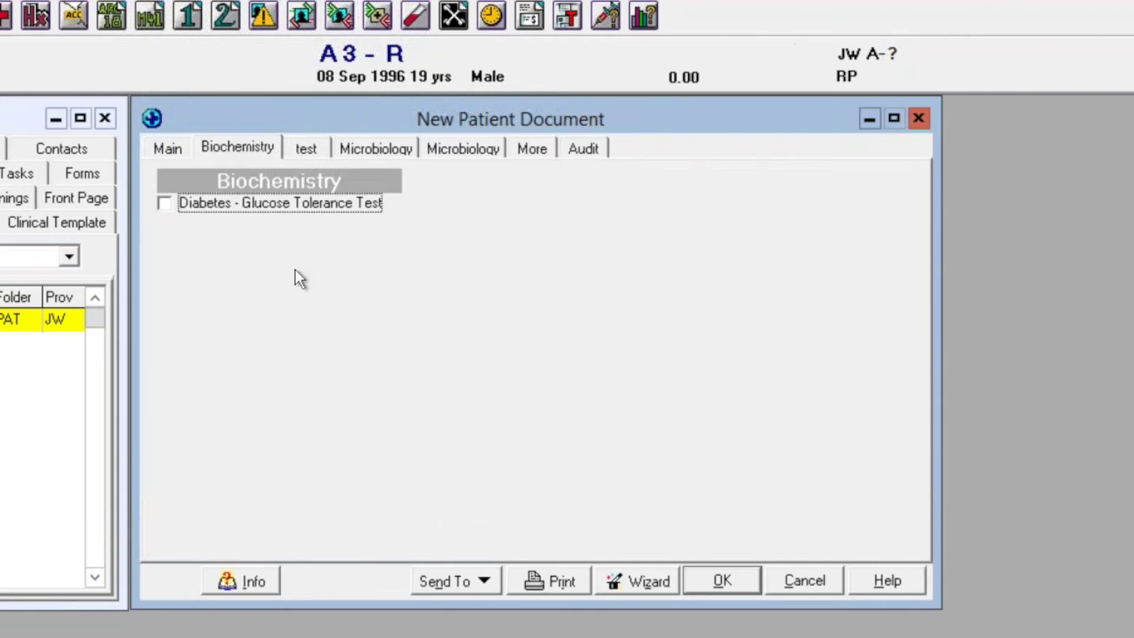
Look over the saved text macros and the Biochemistry and Microbiology test checklists.
{"action": "right_click", "coordinate": [310, 243]}
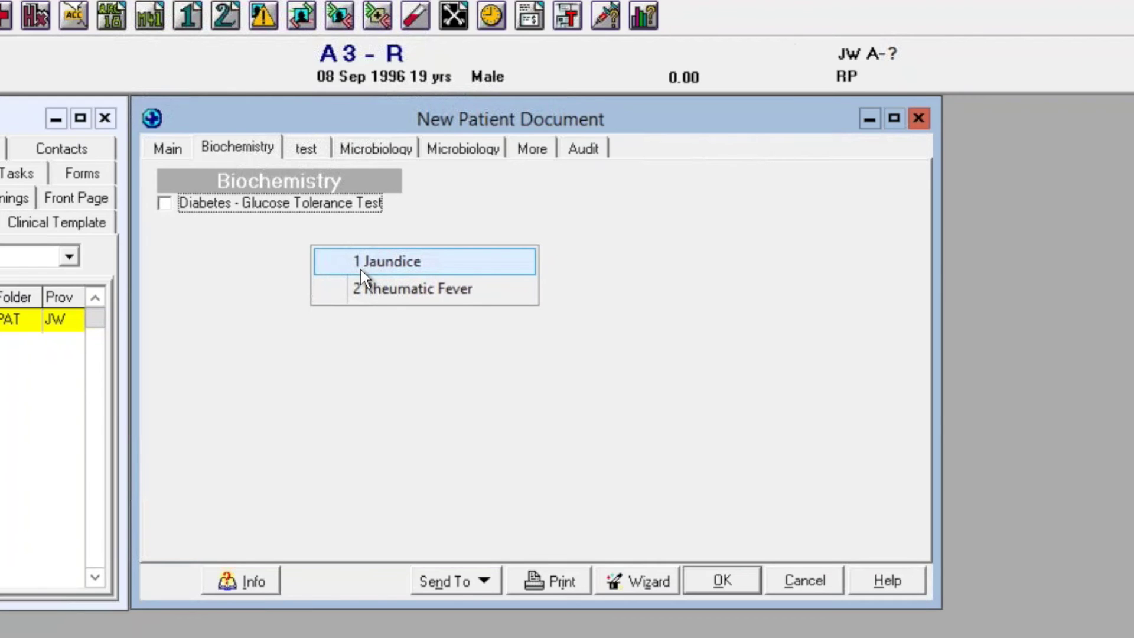
{"action": "left_click", "coordinate": [316, 147]}
{"action": "left_click", "coordinate": [378, 148]}
{"action": "left_click", "coordinate": [445, 147]}
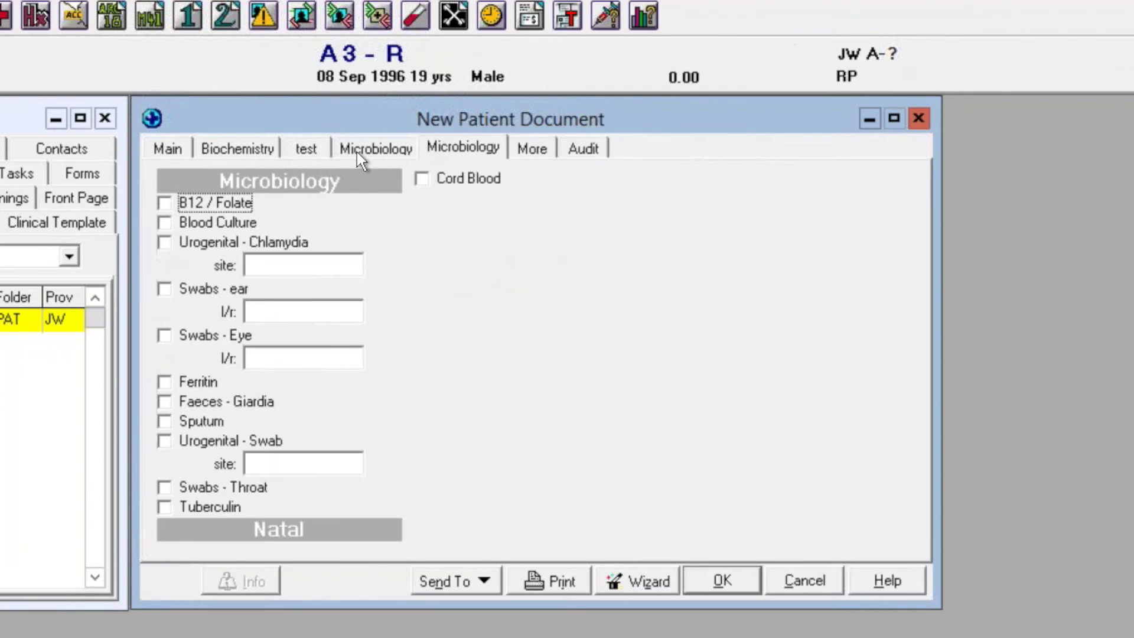
{"action": "left_click", "coordinate": [223, 148]}
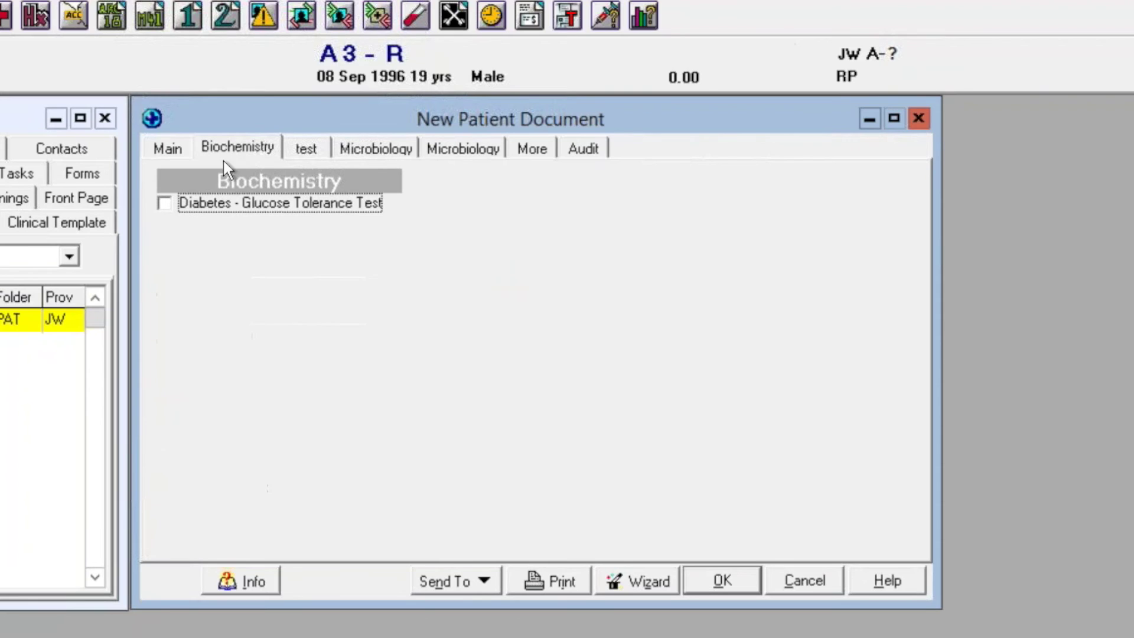
Apply the 1 Jaundice macro, adding Liver Group, CM virus antibody titre and Infect mono/Pul-Bunnel services.
{"action": "right_click", "coordinate": [286, 265]}
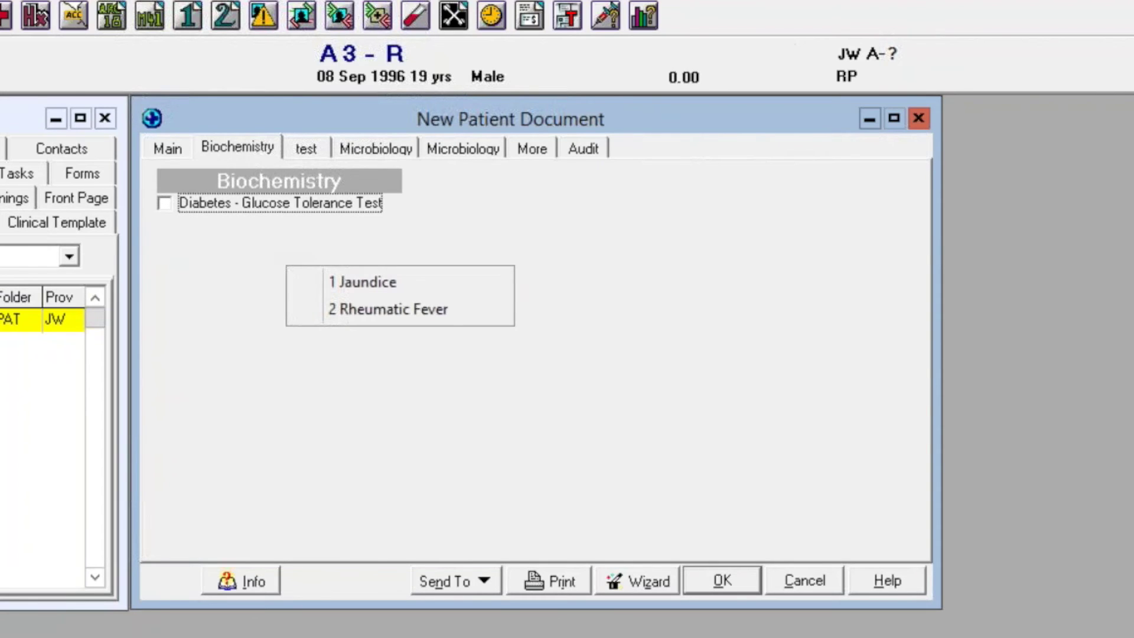
{"action": "left_click", "coordinate": [349, 283]}
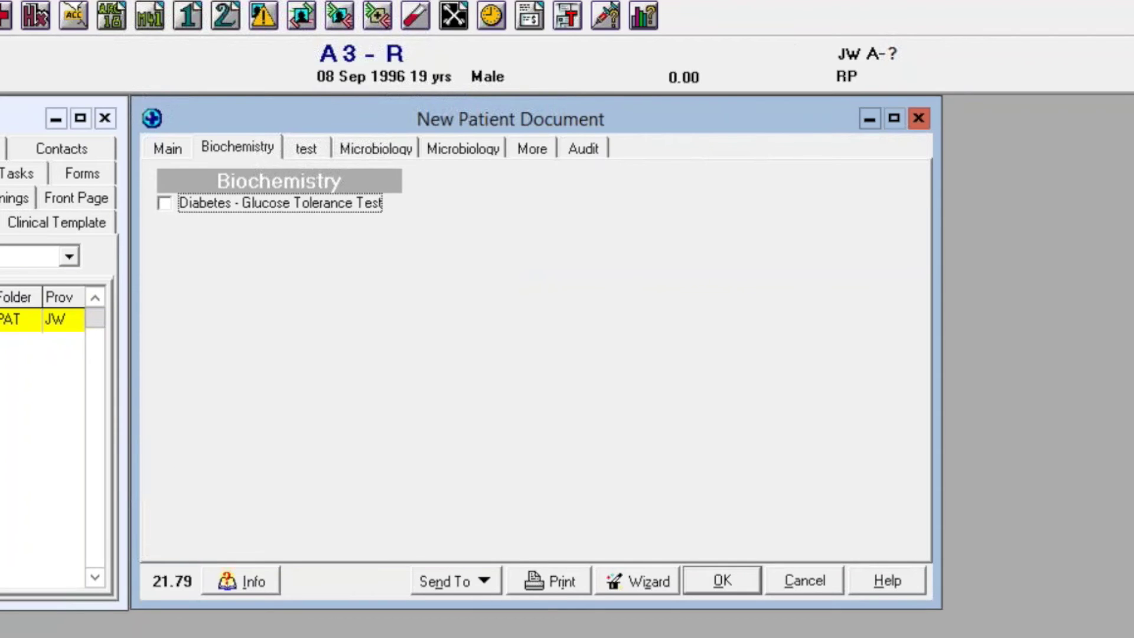
{"action": "left_click", "coordinate": [170, 154]}
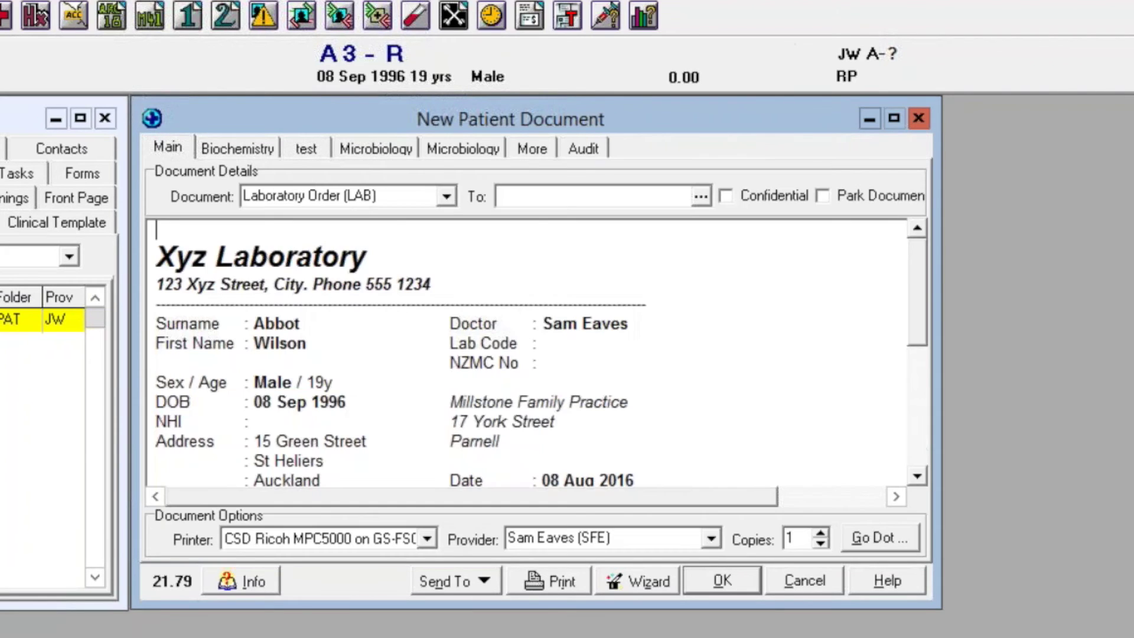
{"action": "scroll", "coordinate": [916, 346], "scroll_direction": "down", "scroll_amount": 4}
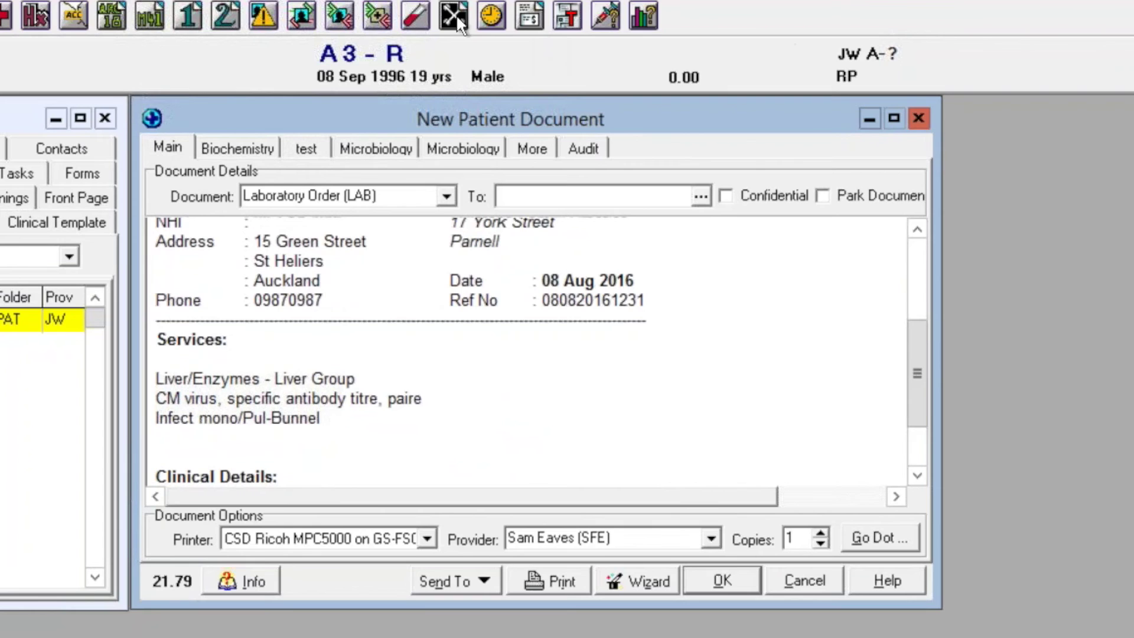
{"action": "key", "text": "alt+s"}
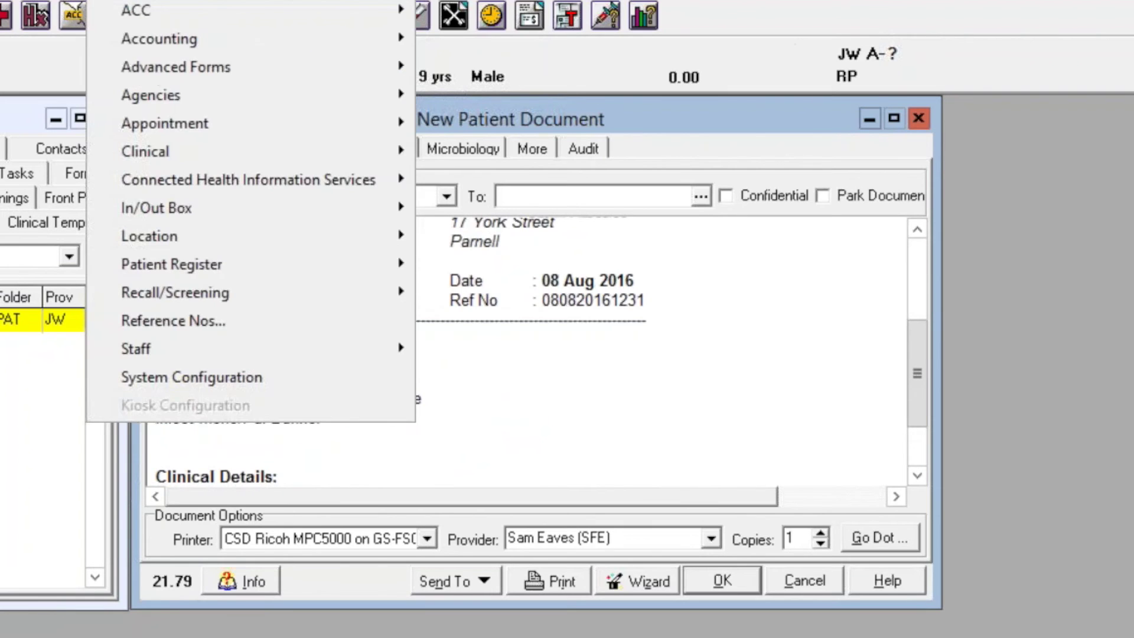
{"action": "mouse_move", "coordinate": [157, 216]}
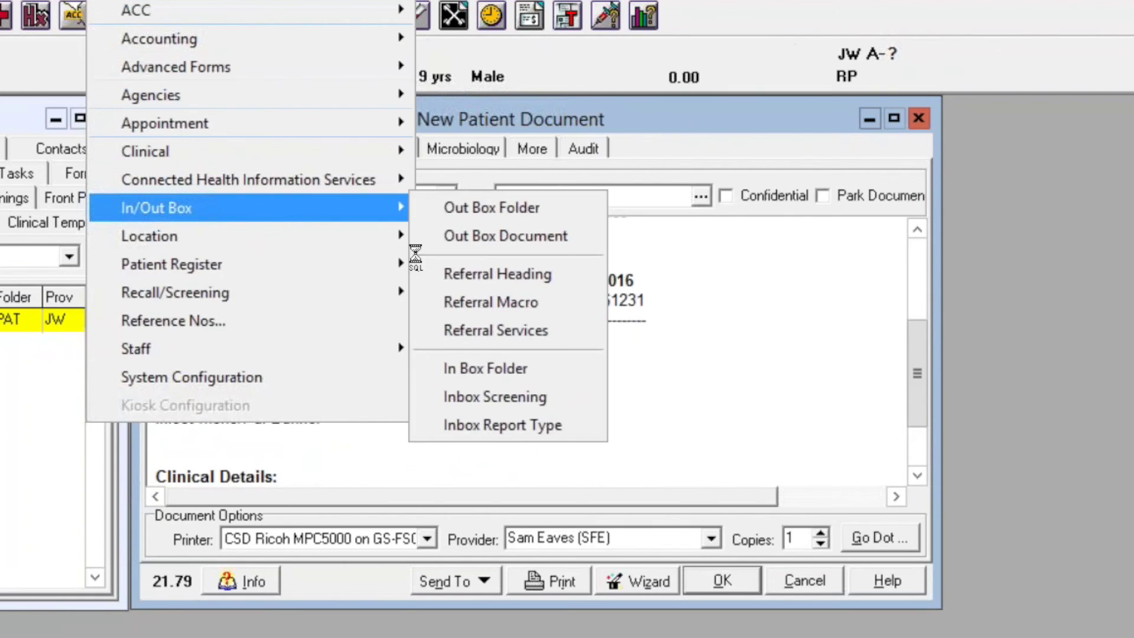
{"action": "left_click", "coordinate": [489, 303]}
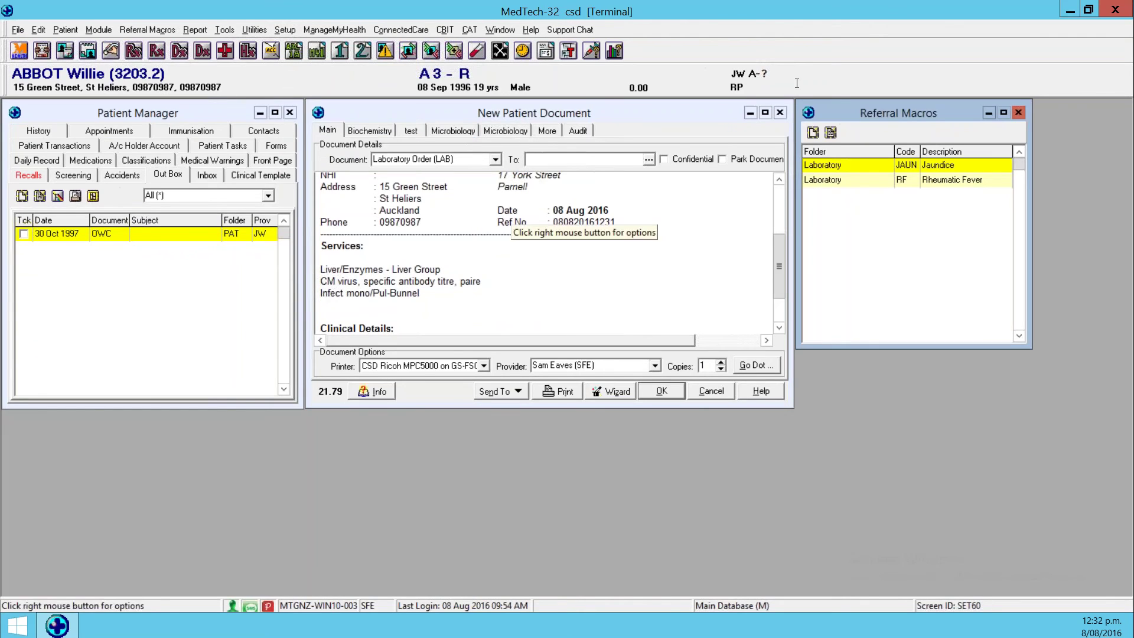
{"action": "left_click_drag", "start_coordinate": [828, 108], "coordinate": [546, 124]}
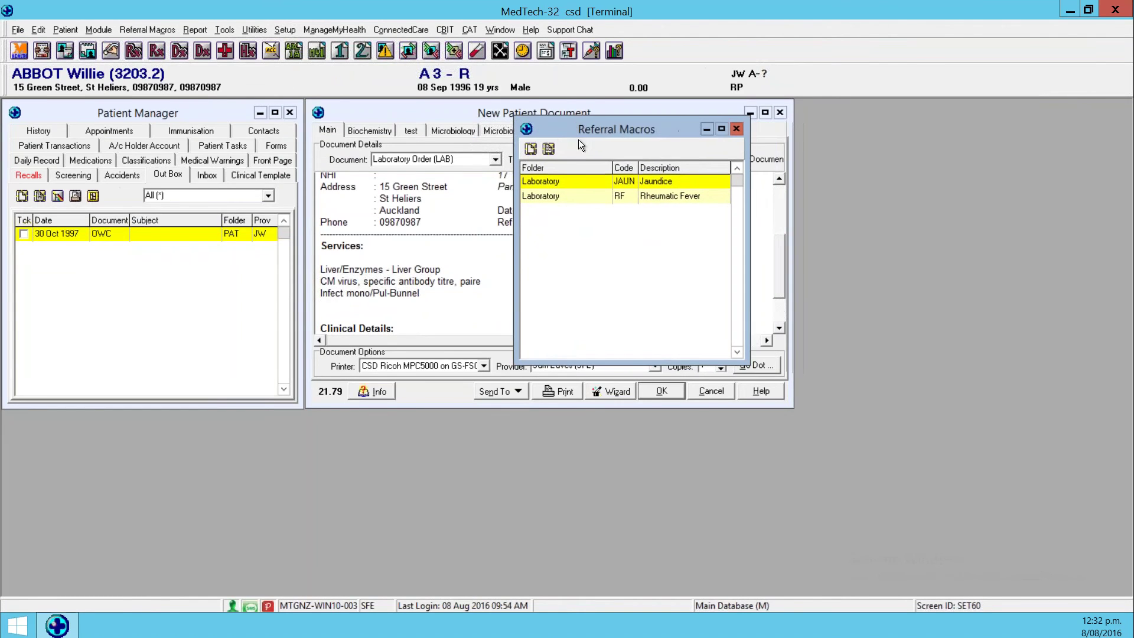
{"action": "left_click", "coordinate": [531, 149]}
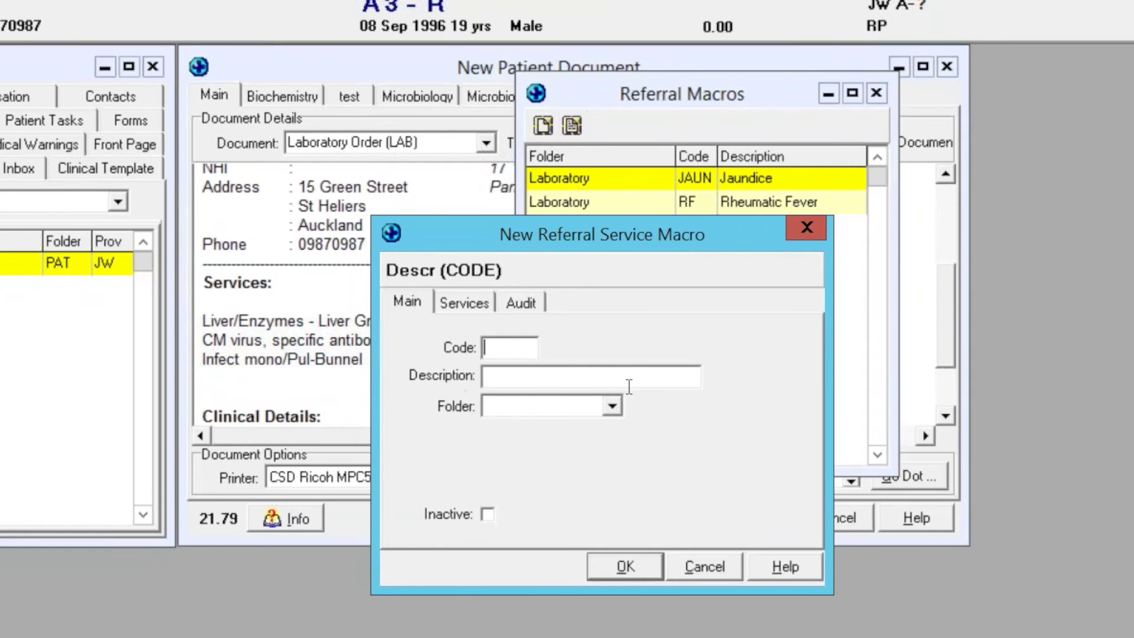
{"action": "left_click", "coordinate": [612, 408]}
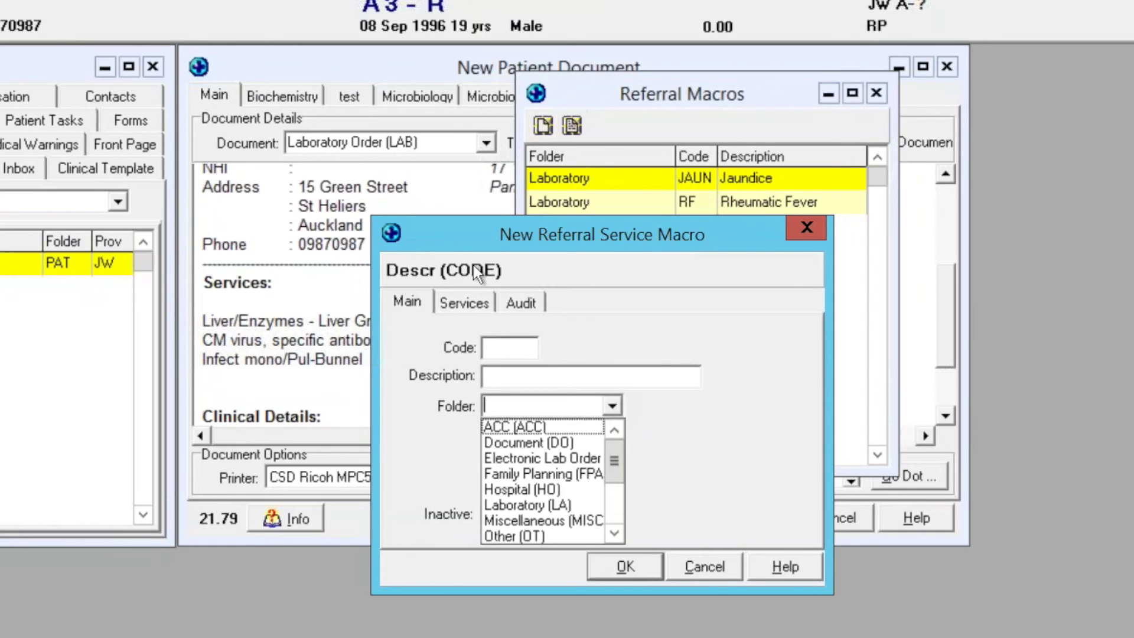
{"action": "left_click", "coordinate": [469, 299]}
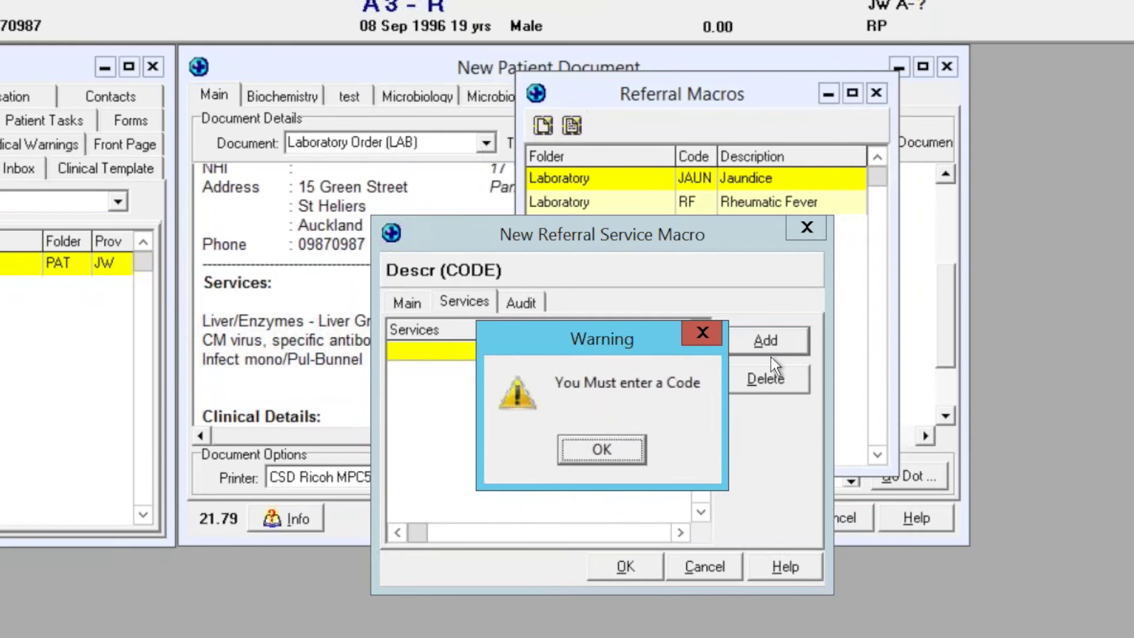
{"action": "left_click", "coordinate": [701, 332]}
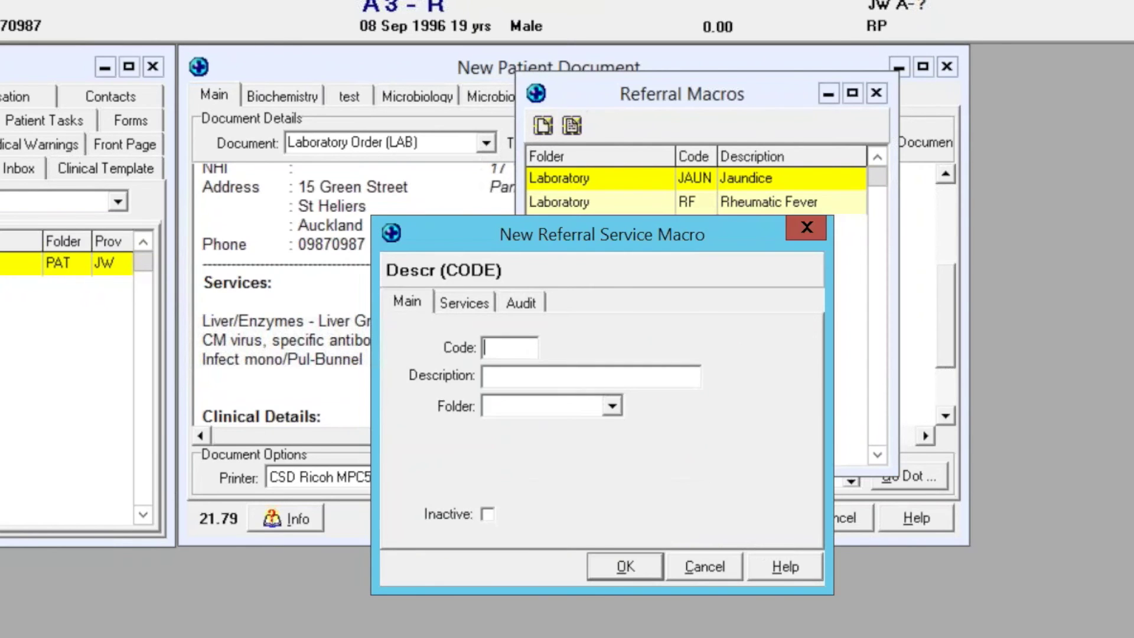
{"action": "left_click", "coordinate": [807, 226]}
{"action": "double_click", "coordinate": [733, 180]}
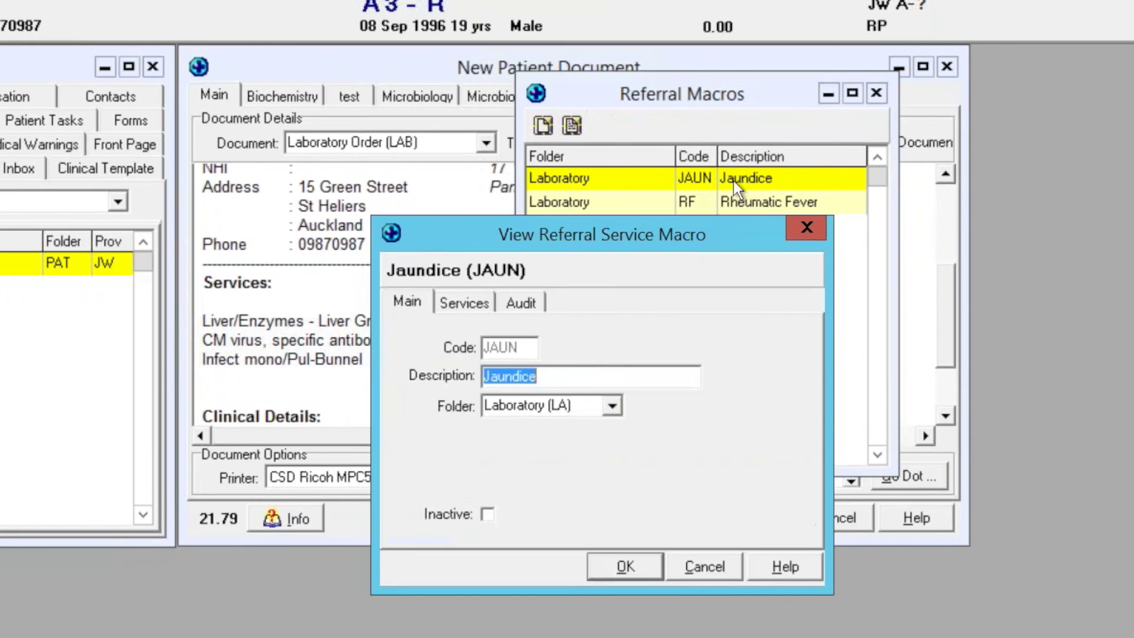
{"action": "left_click", "coordinate": [459, 305]}
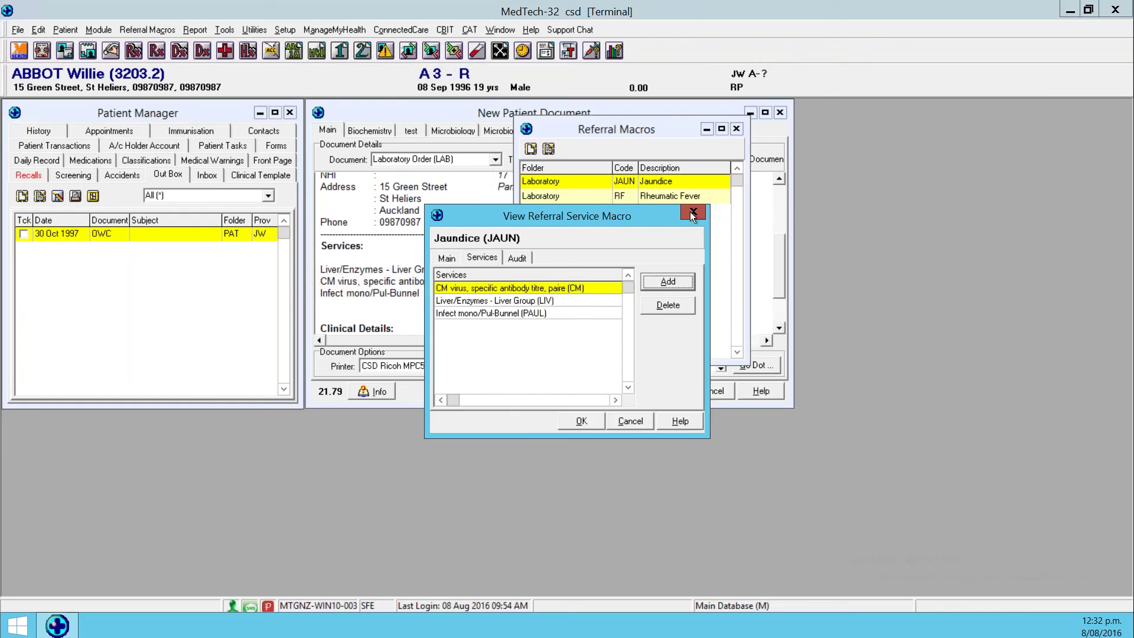
{"action": "left_click", "coordinate": [804, 229]}
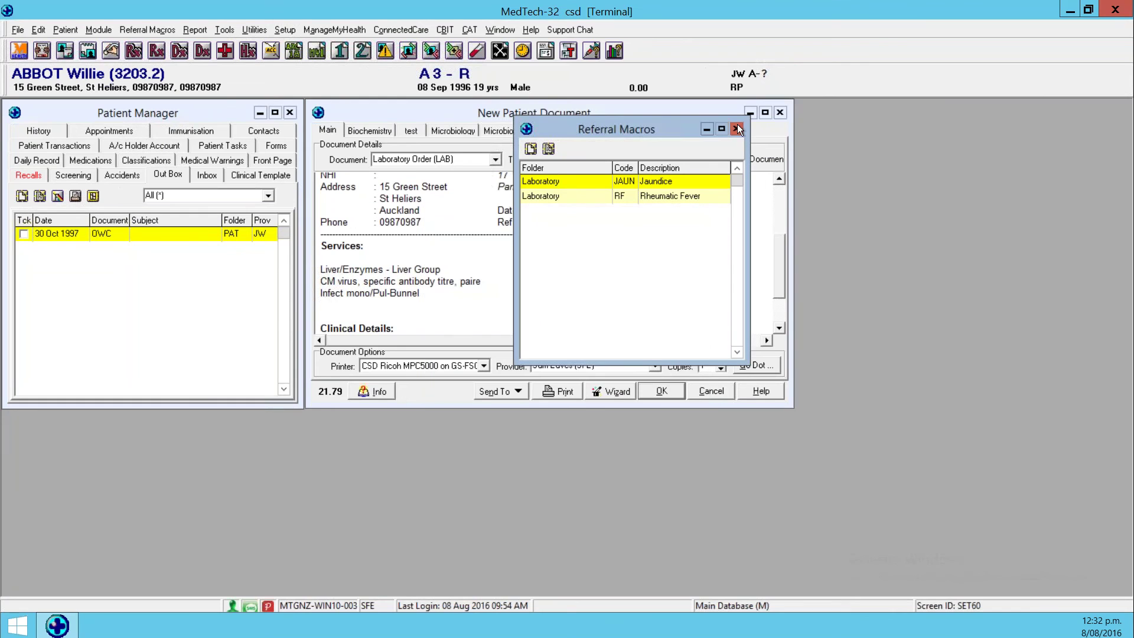
{"action": "left_click", "coordinate": [735, 129]}
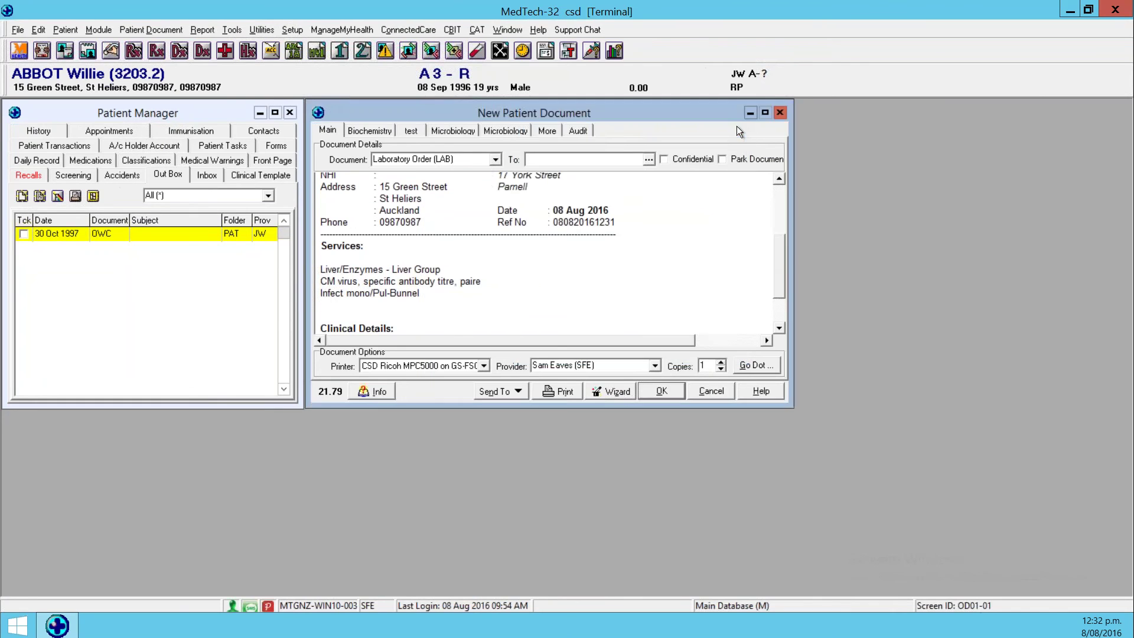
Close the laboratory order without saving and switch to the Screening records.
{"action": "left_click", "coordinate": [780, 113]}
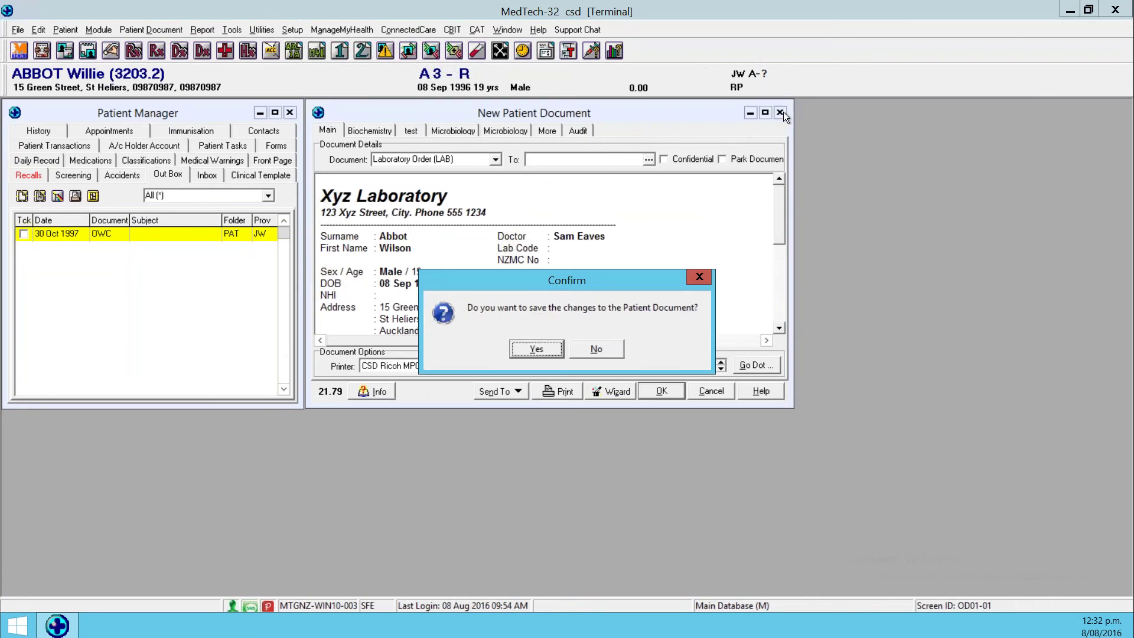
{"action": "left_click", "coordinate": [594, 349]}
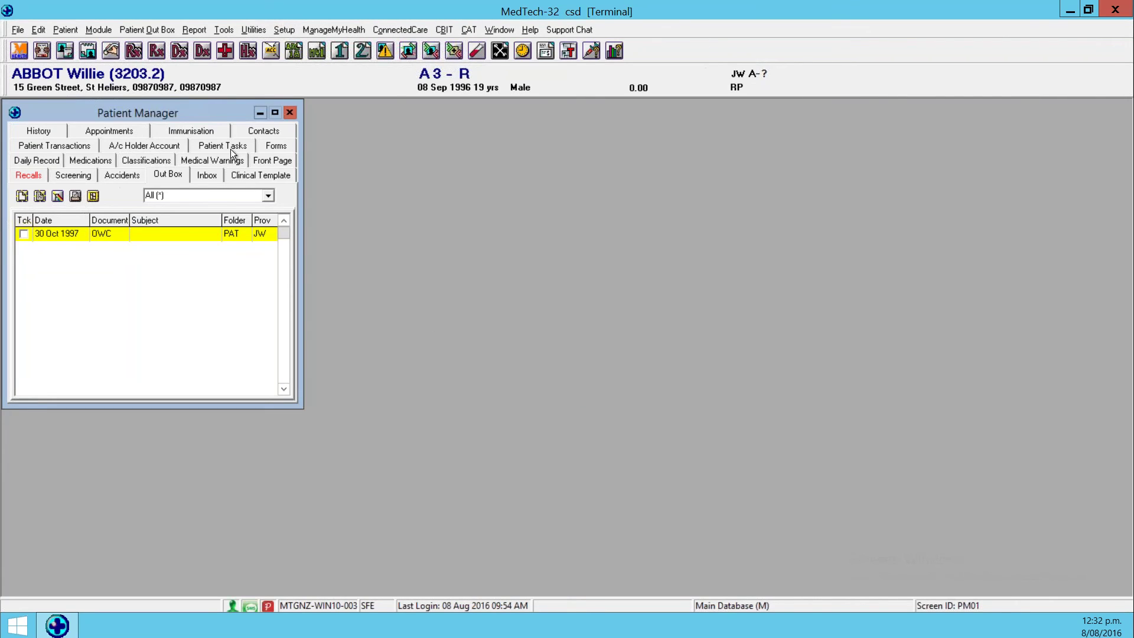
{"action": "left_click", "coordinate": [85, 176]}
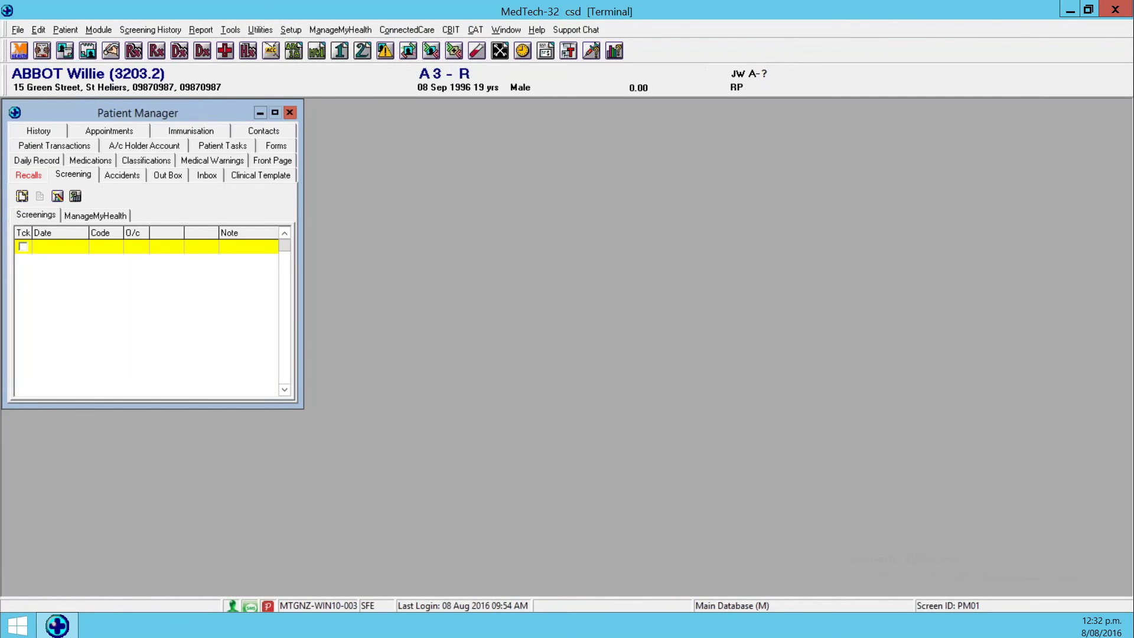
Search patients by the surname ABBOTT and load the female patient.
{"action": "key", "text": "F3"}
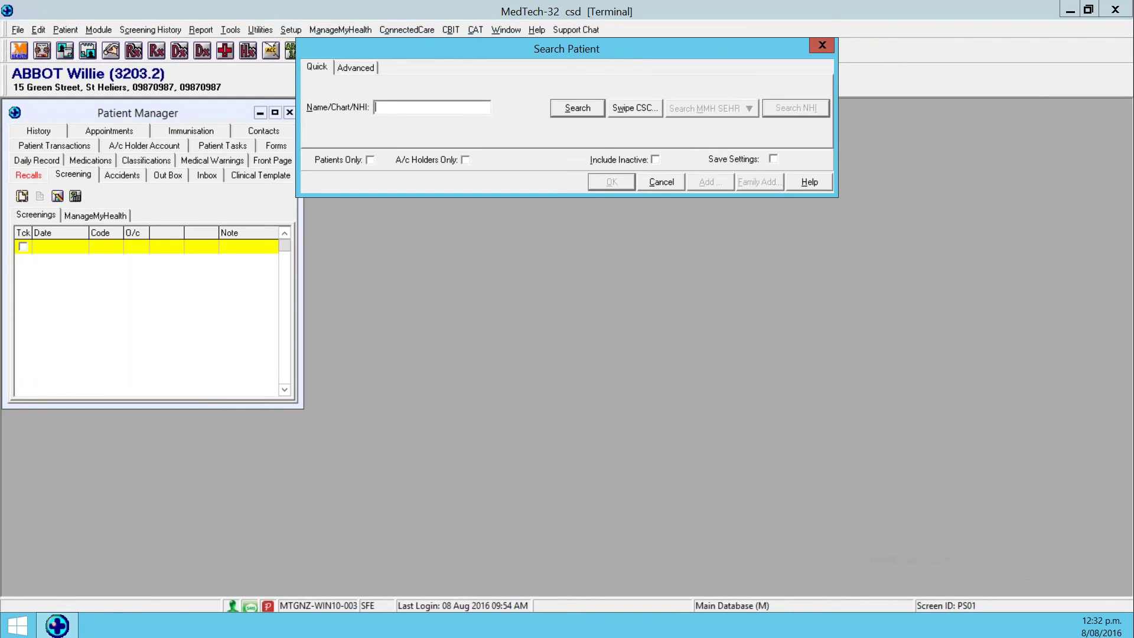
{"action": "type", "text": "S"}
{"action": "key", "text": "BackSpace"}
{"action": "type", "text": "ABBOTT"}
{"action": "key", "text": "Return"}
{"action": "key", "text": "Return"}
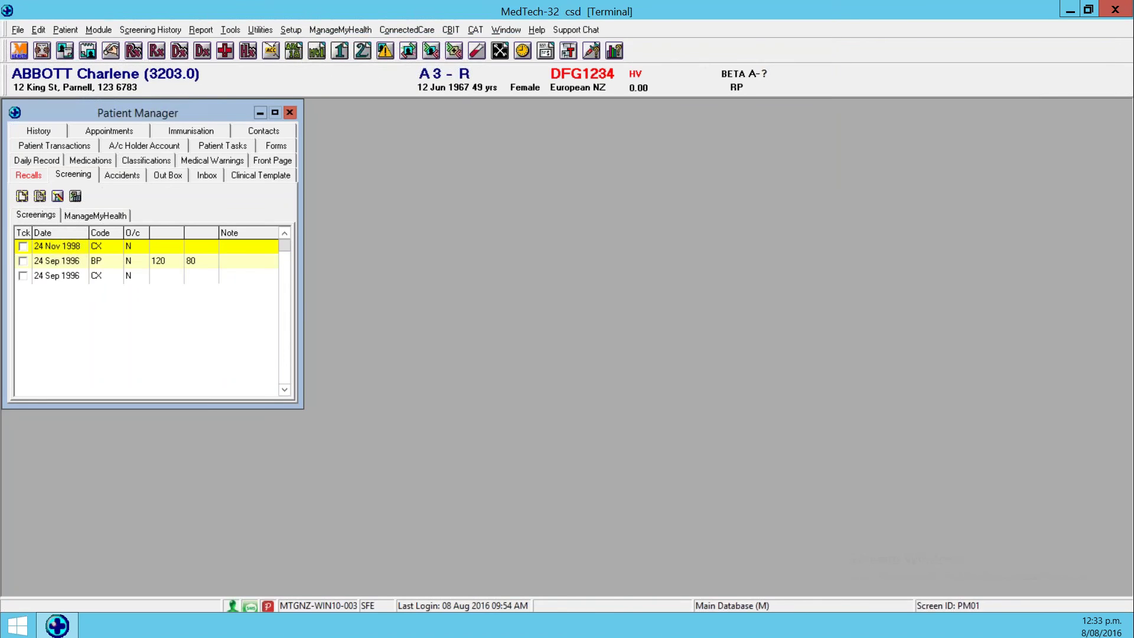
Tick the 24 Sep 1996 BP screening row and plot it on a Blood Pressure graph.
{"action": "left_click", "coordinate": [22, 261]}
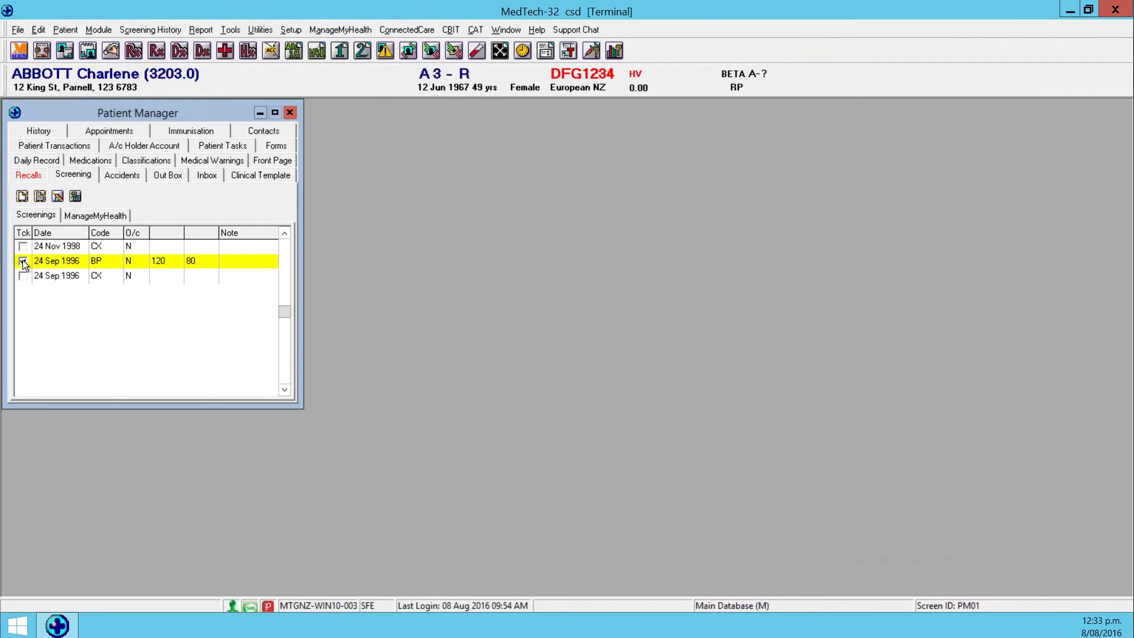
{"action": "left_click", "coordinate": [23, 260]}
{"action": "left_click", "coordinate": [73, 198]}
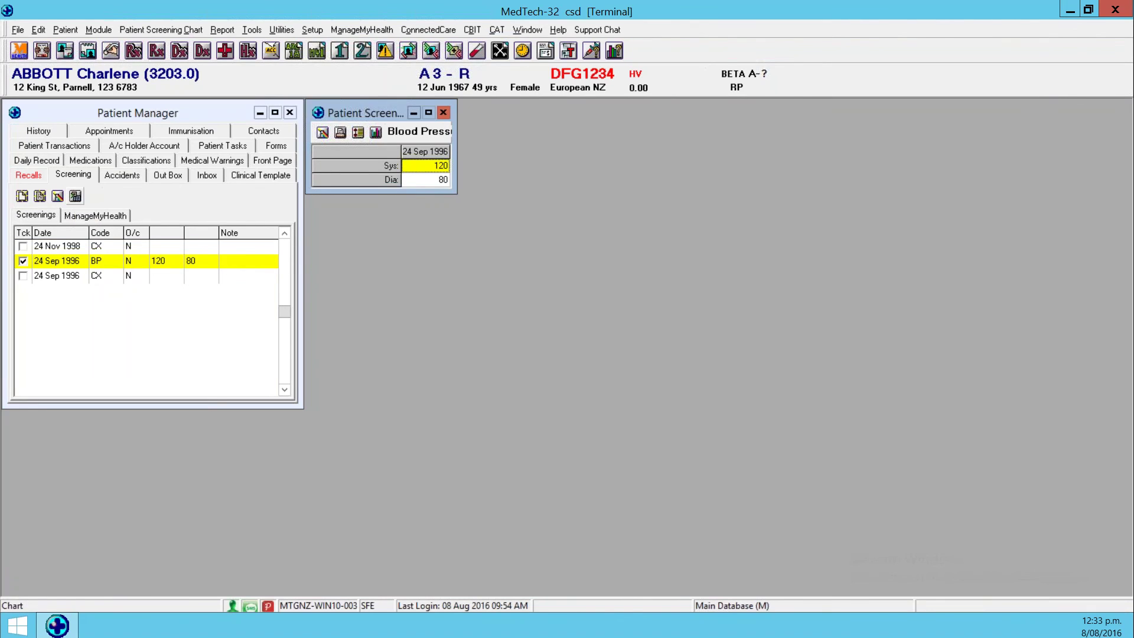
{"action": "left_click", "coordinate": [376, 133]}
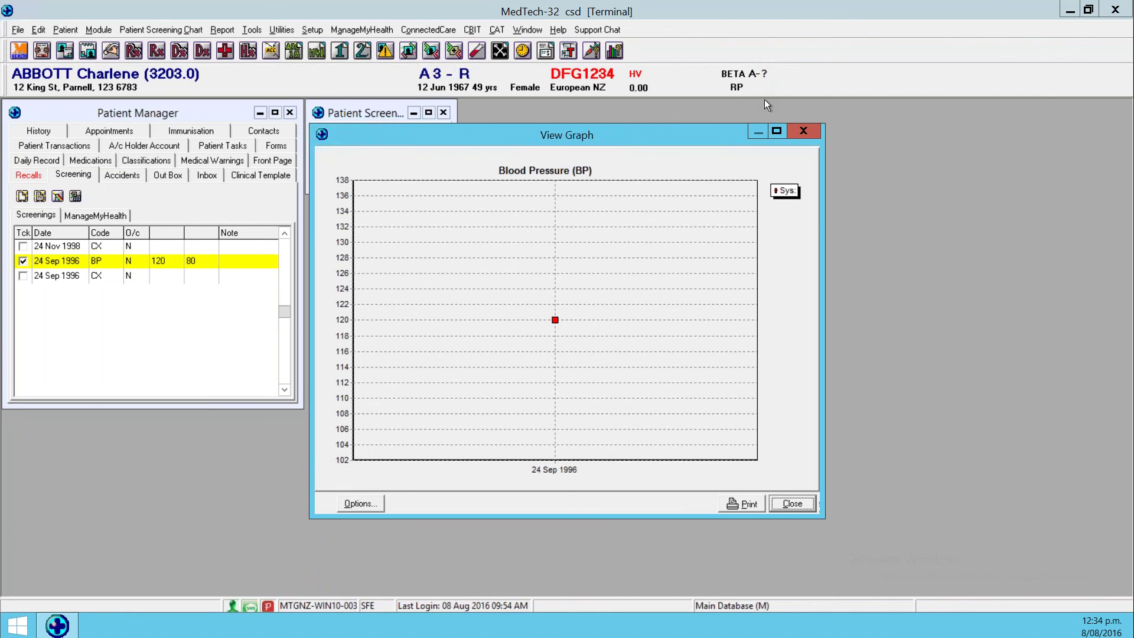
{"action": "left_click", "coordinate": [803, 131]}
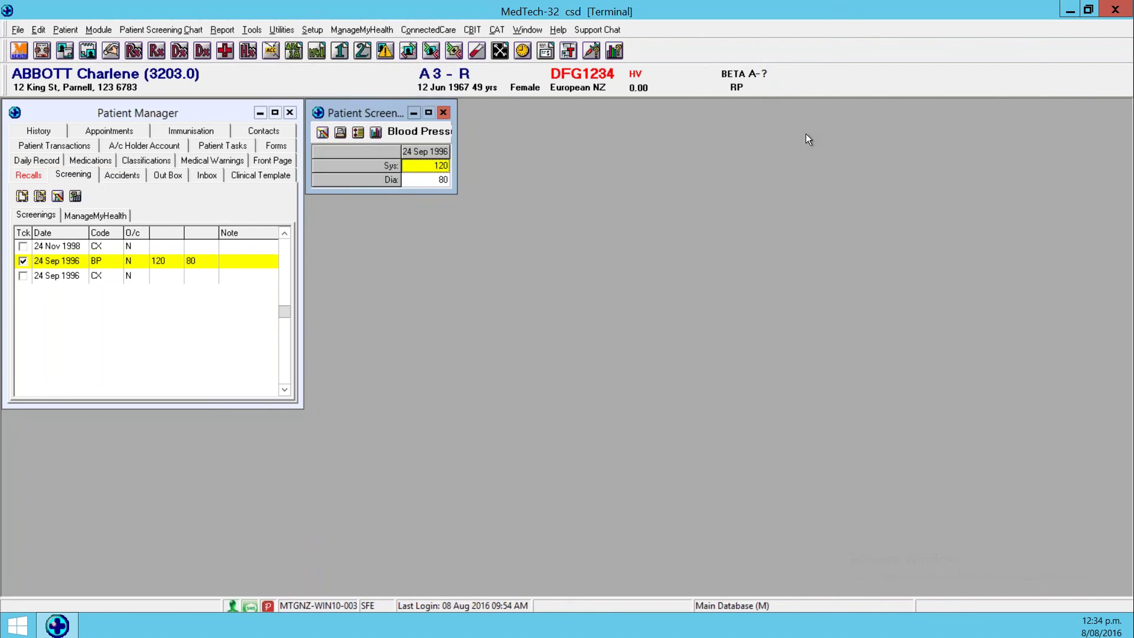
Open Help > Contact Support, keeping Support Request as the request category.
{"action": "left_click", "coordinate": [558, 30]}
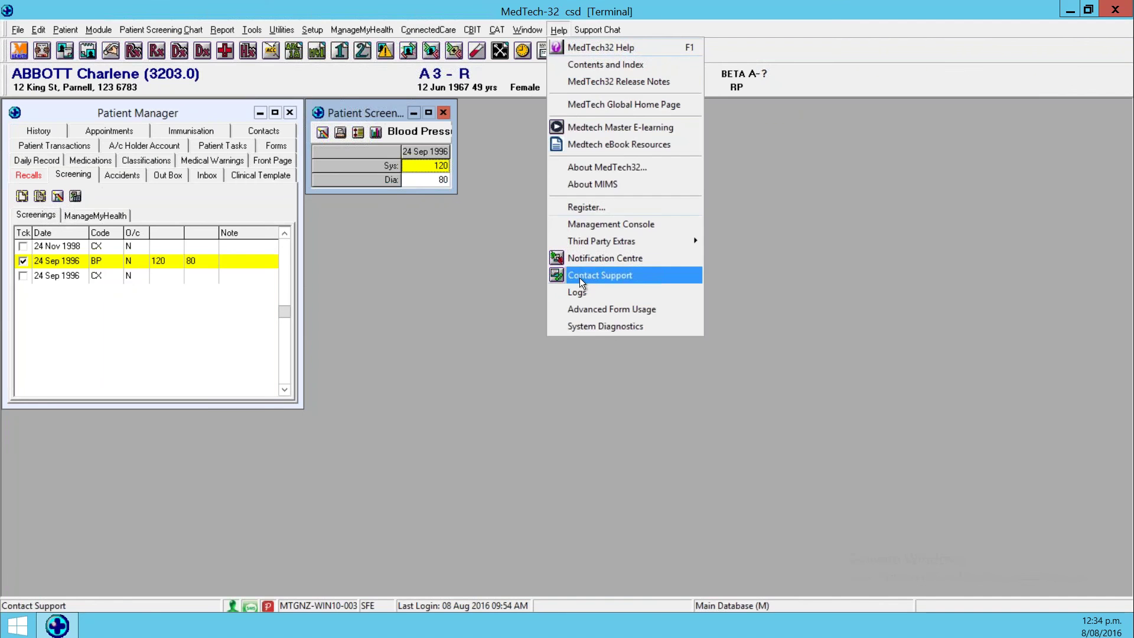
{"action": "left_click", "coordinate": [587, 444]}
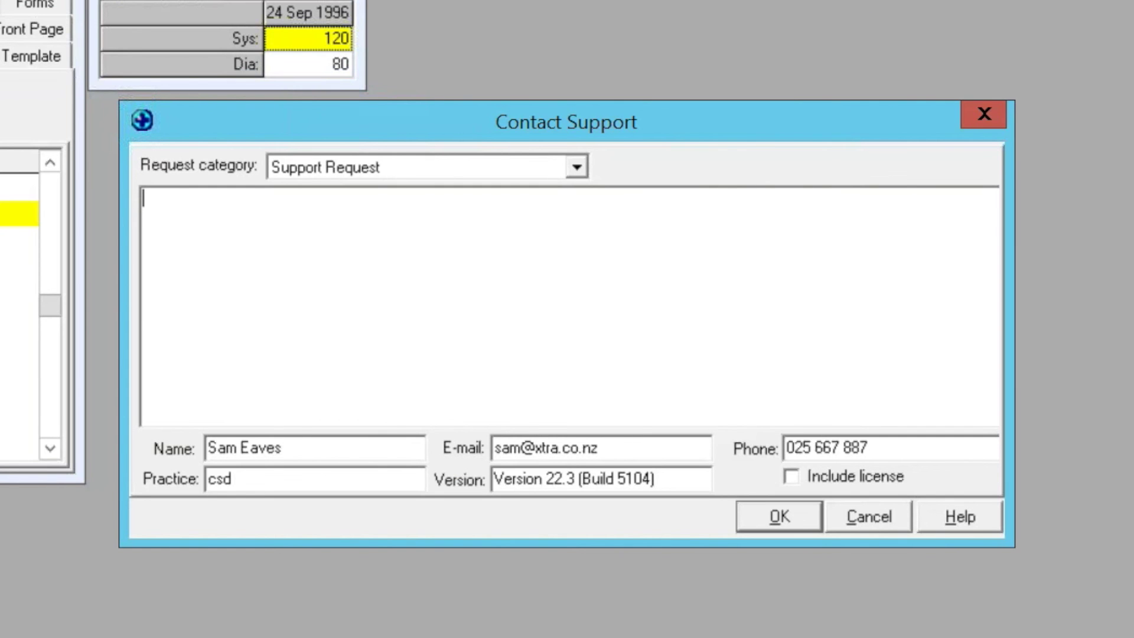
{"action": "left_click", "coordinate": [576, 167]}
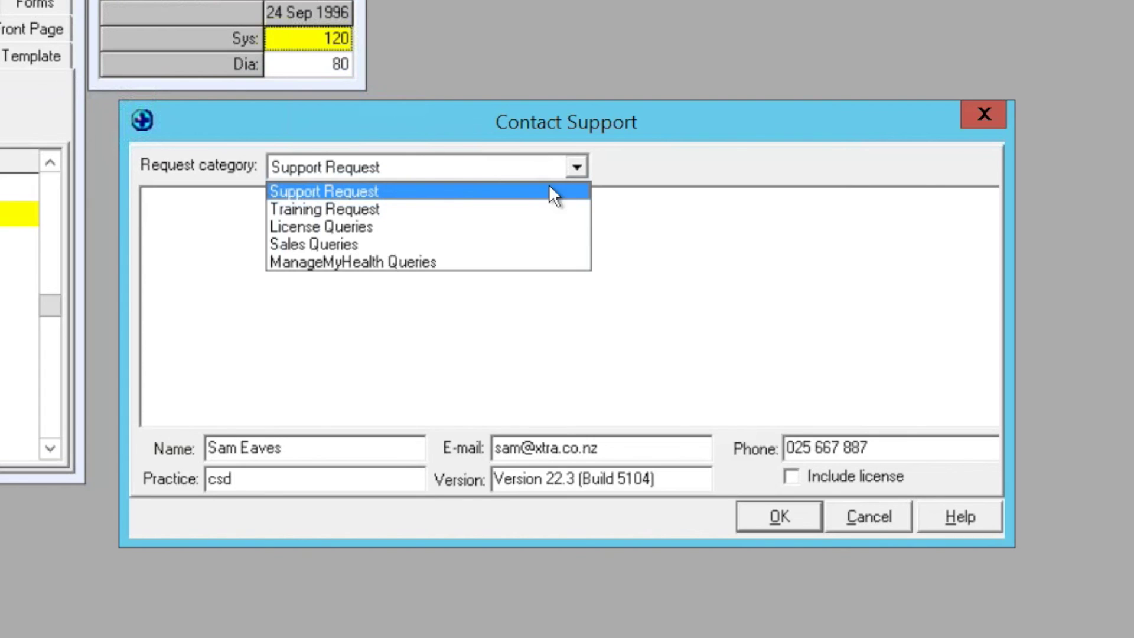
{"action": "left_click", "coordinate": [354, 307]}
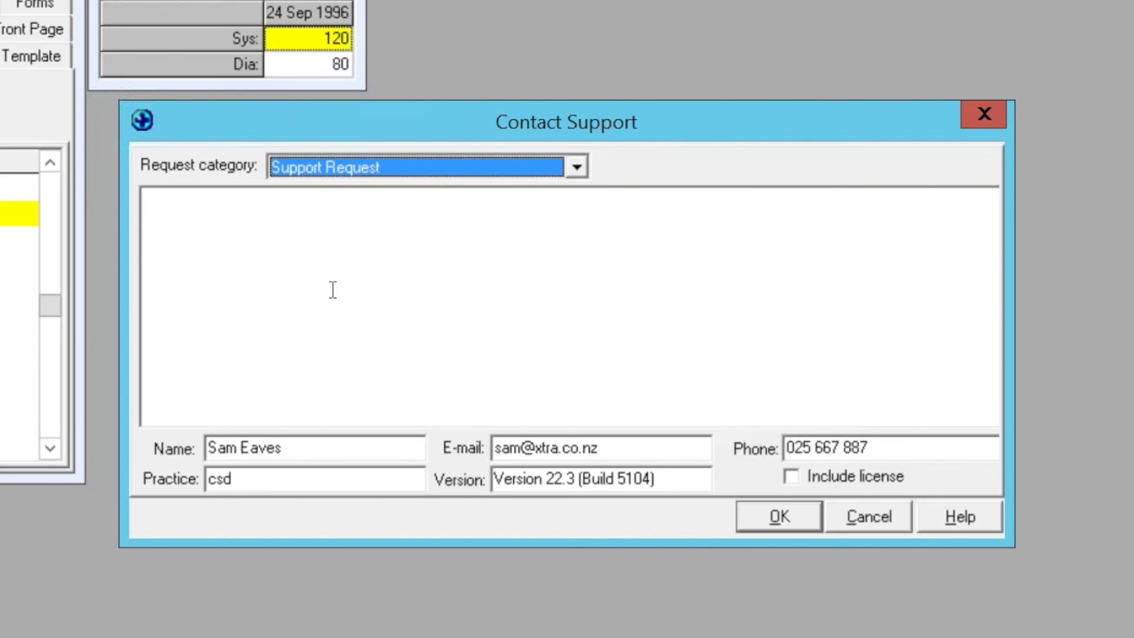